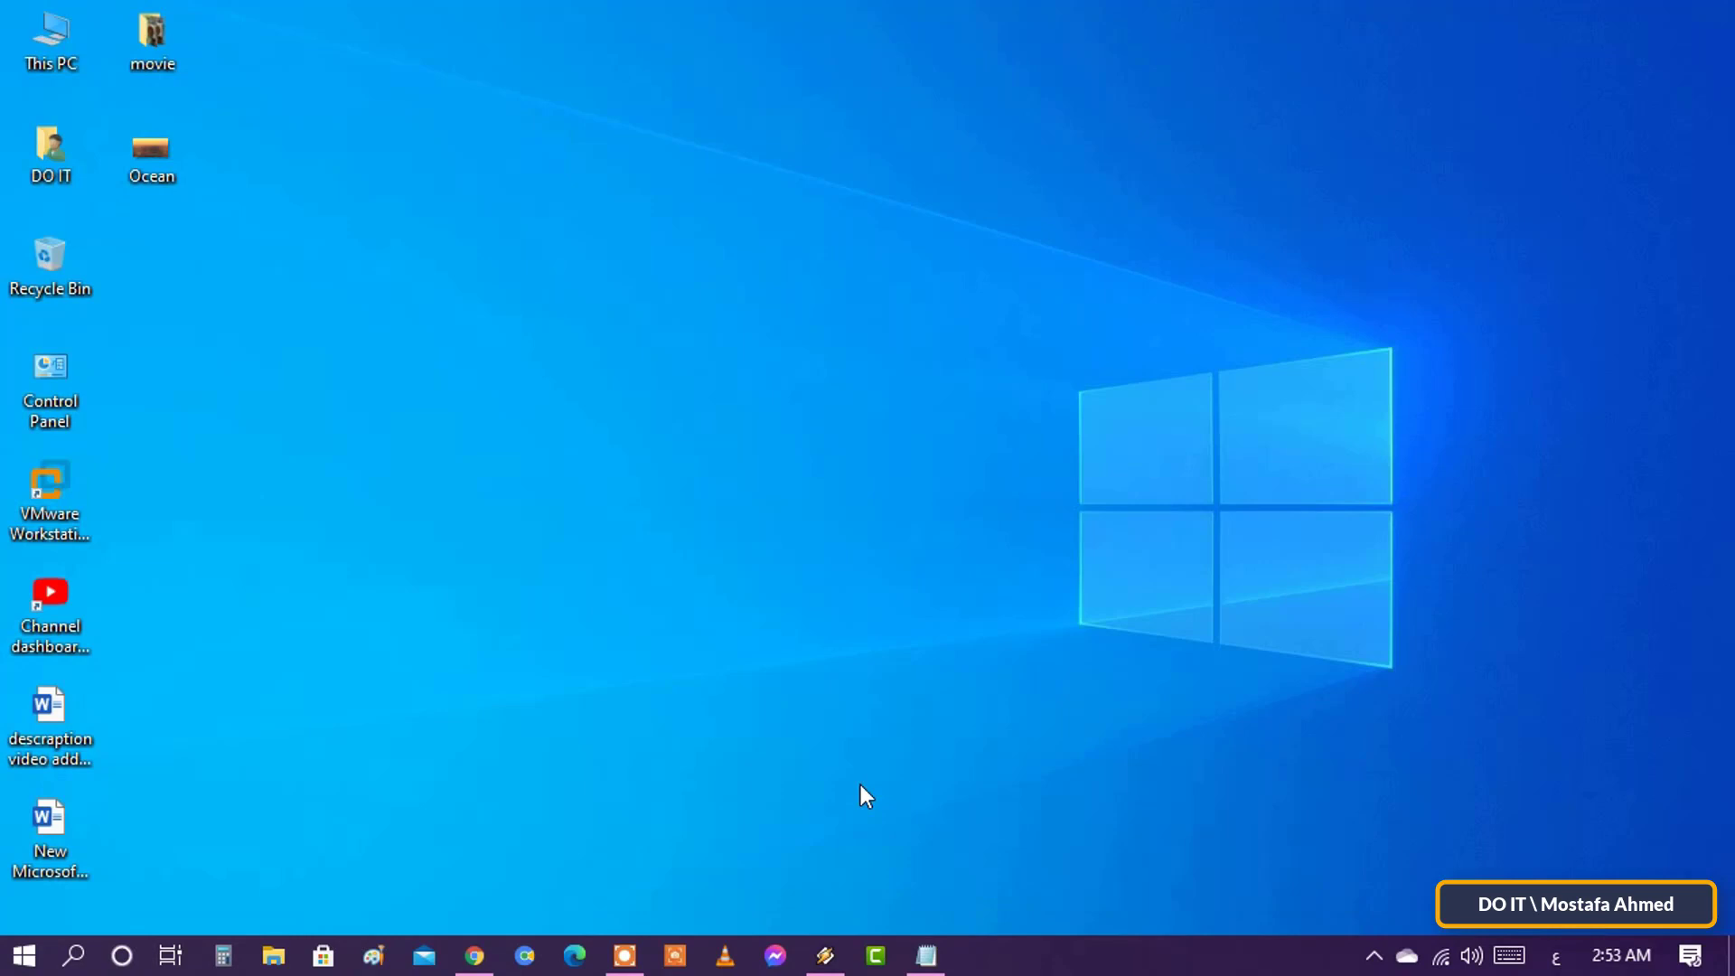
Step: Play the Ocean video full screen in the default player, then close it
right_click(155, 159)
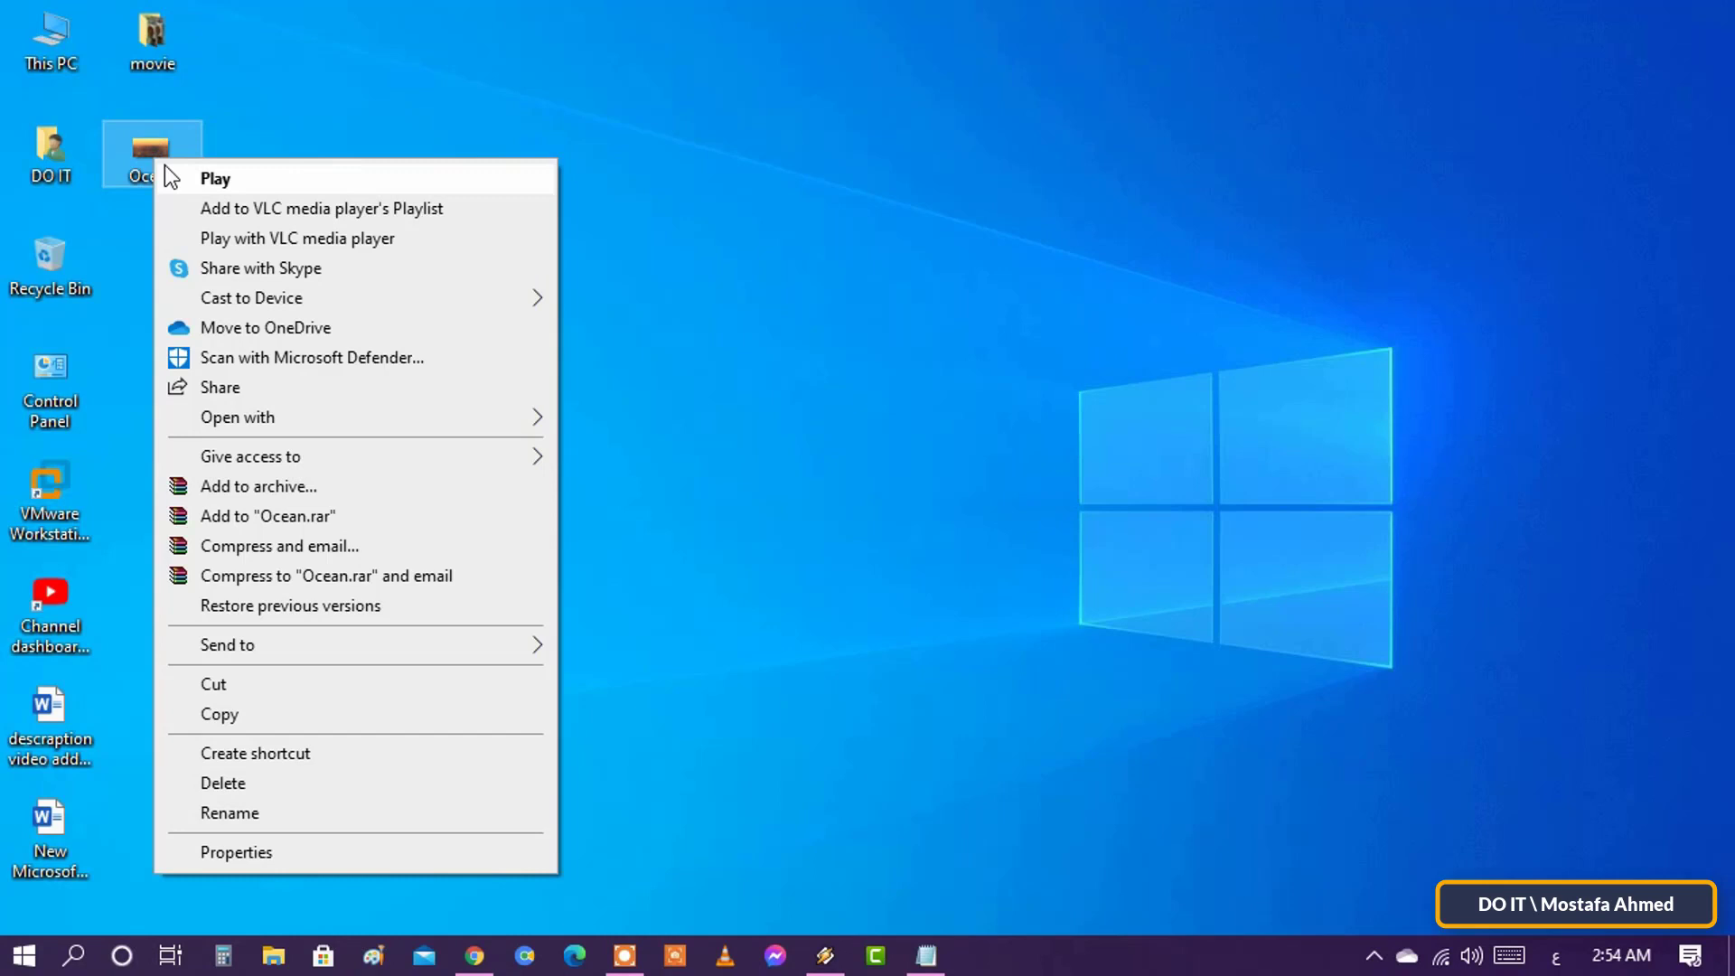
click(190, 177)
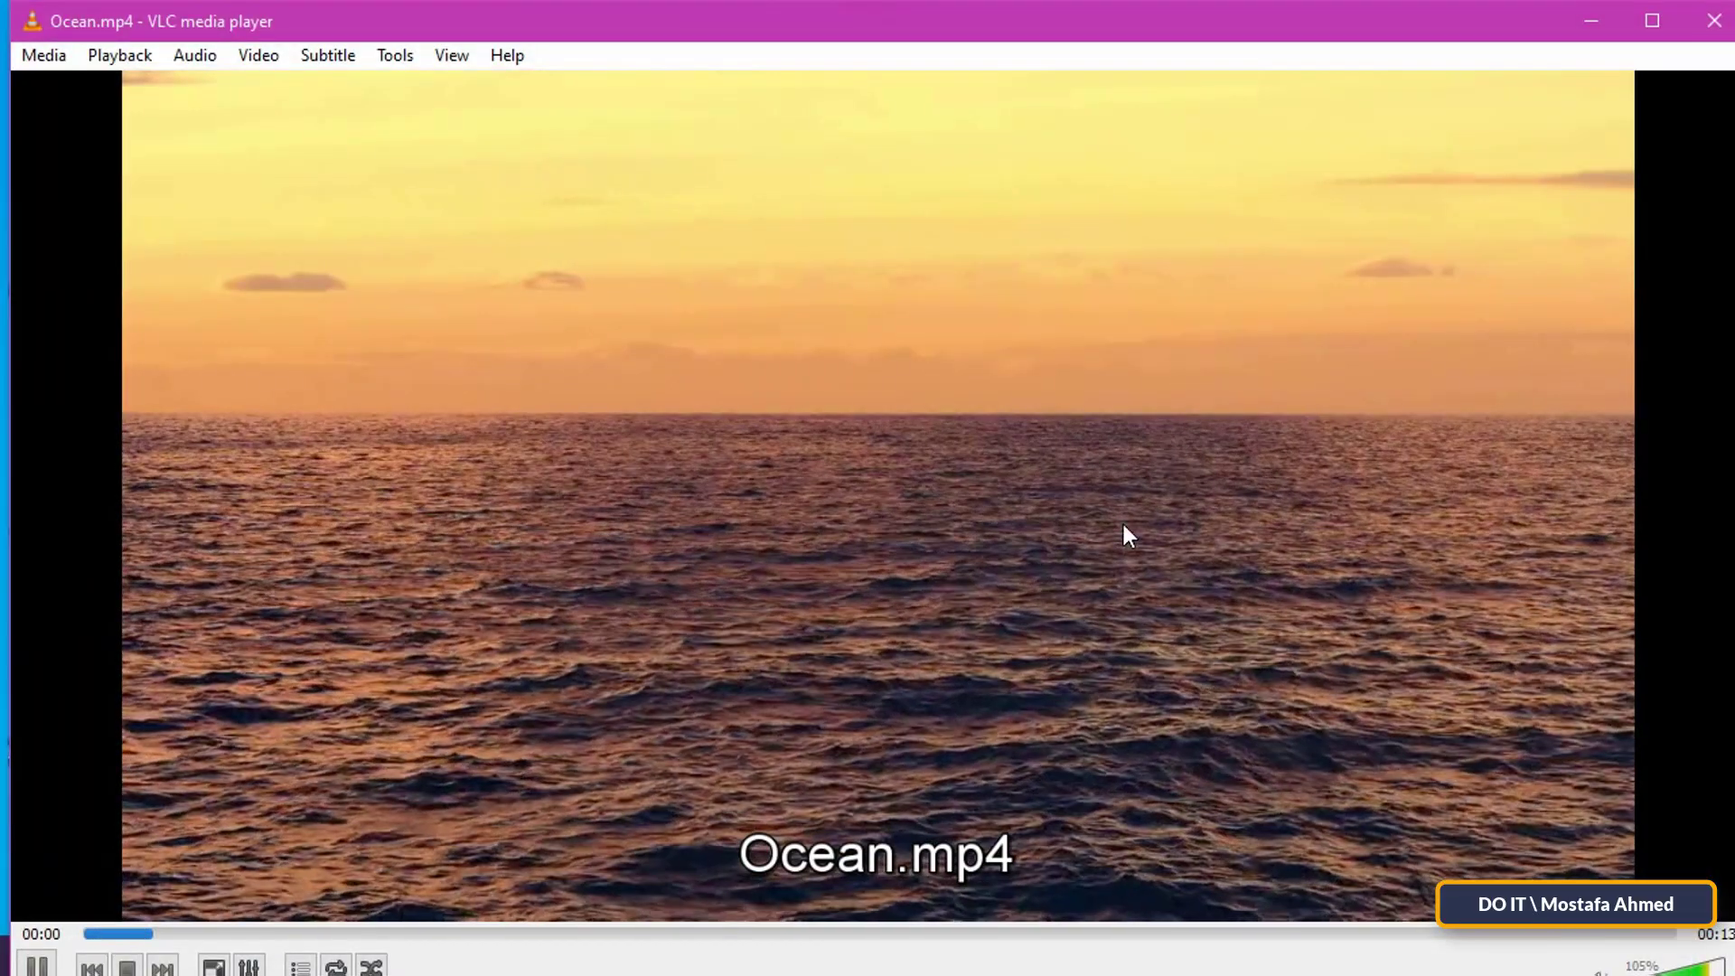
double_click(822, 618)
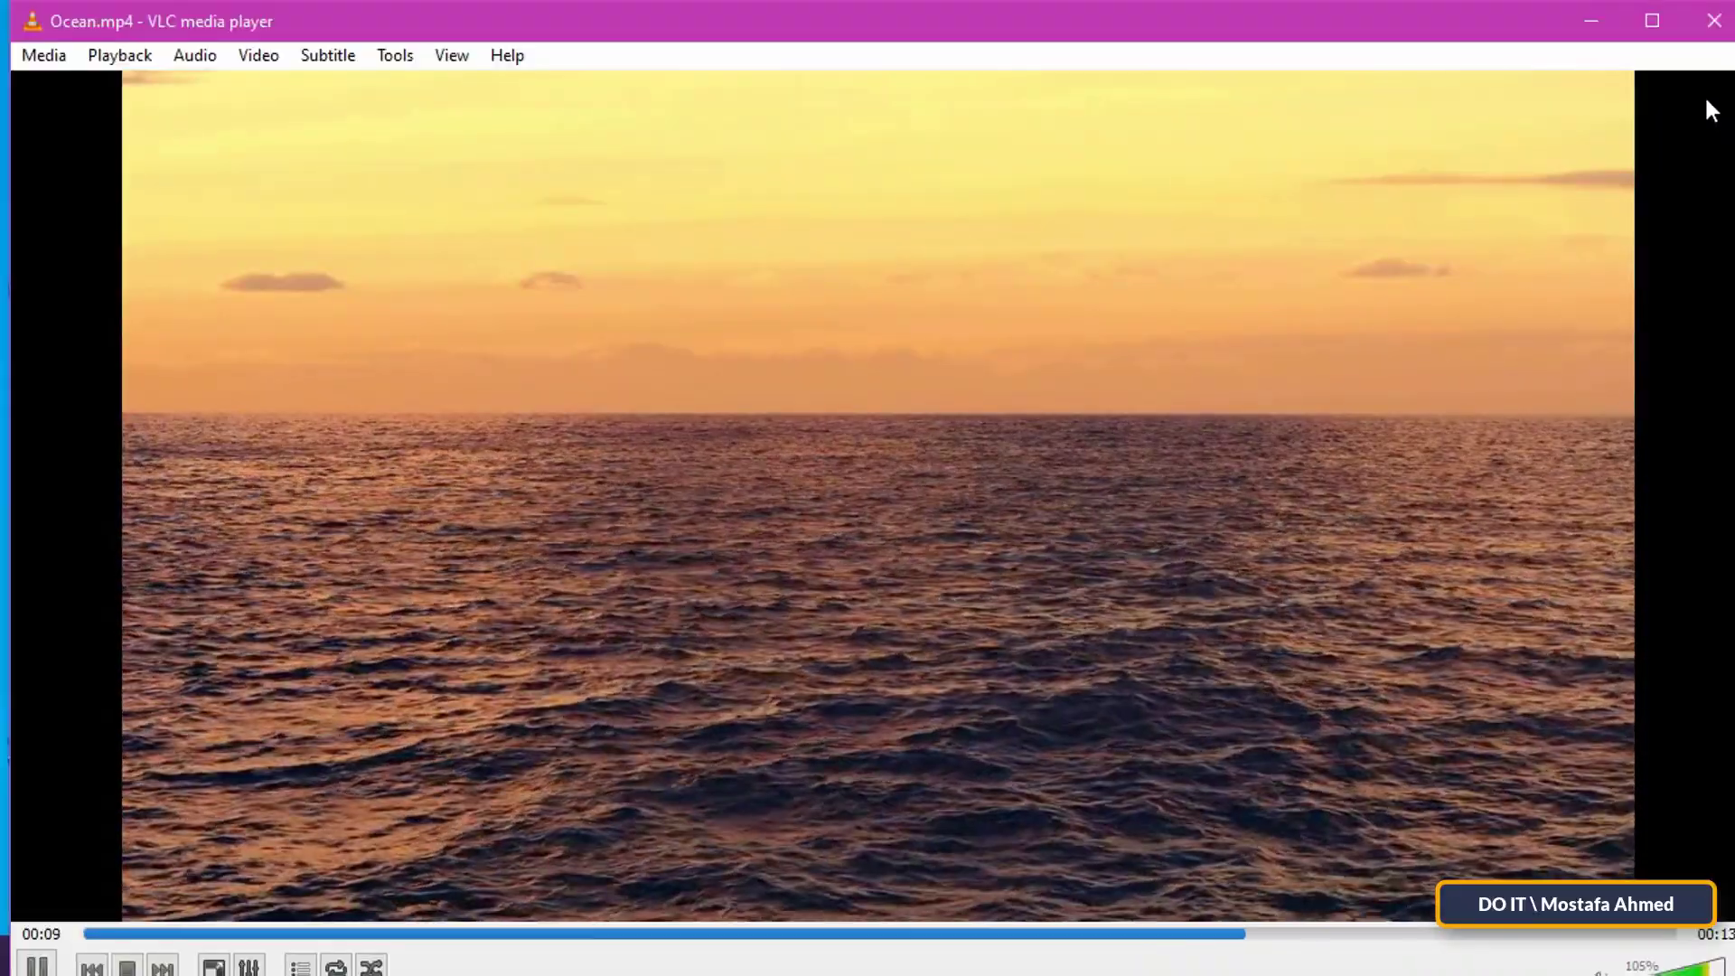
click(1714, 20)
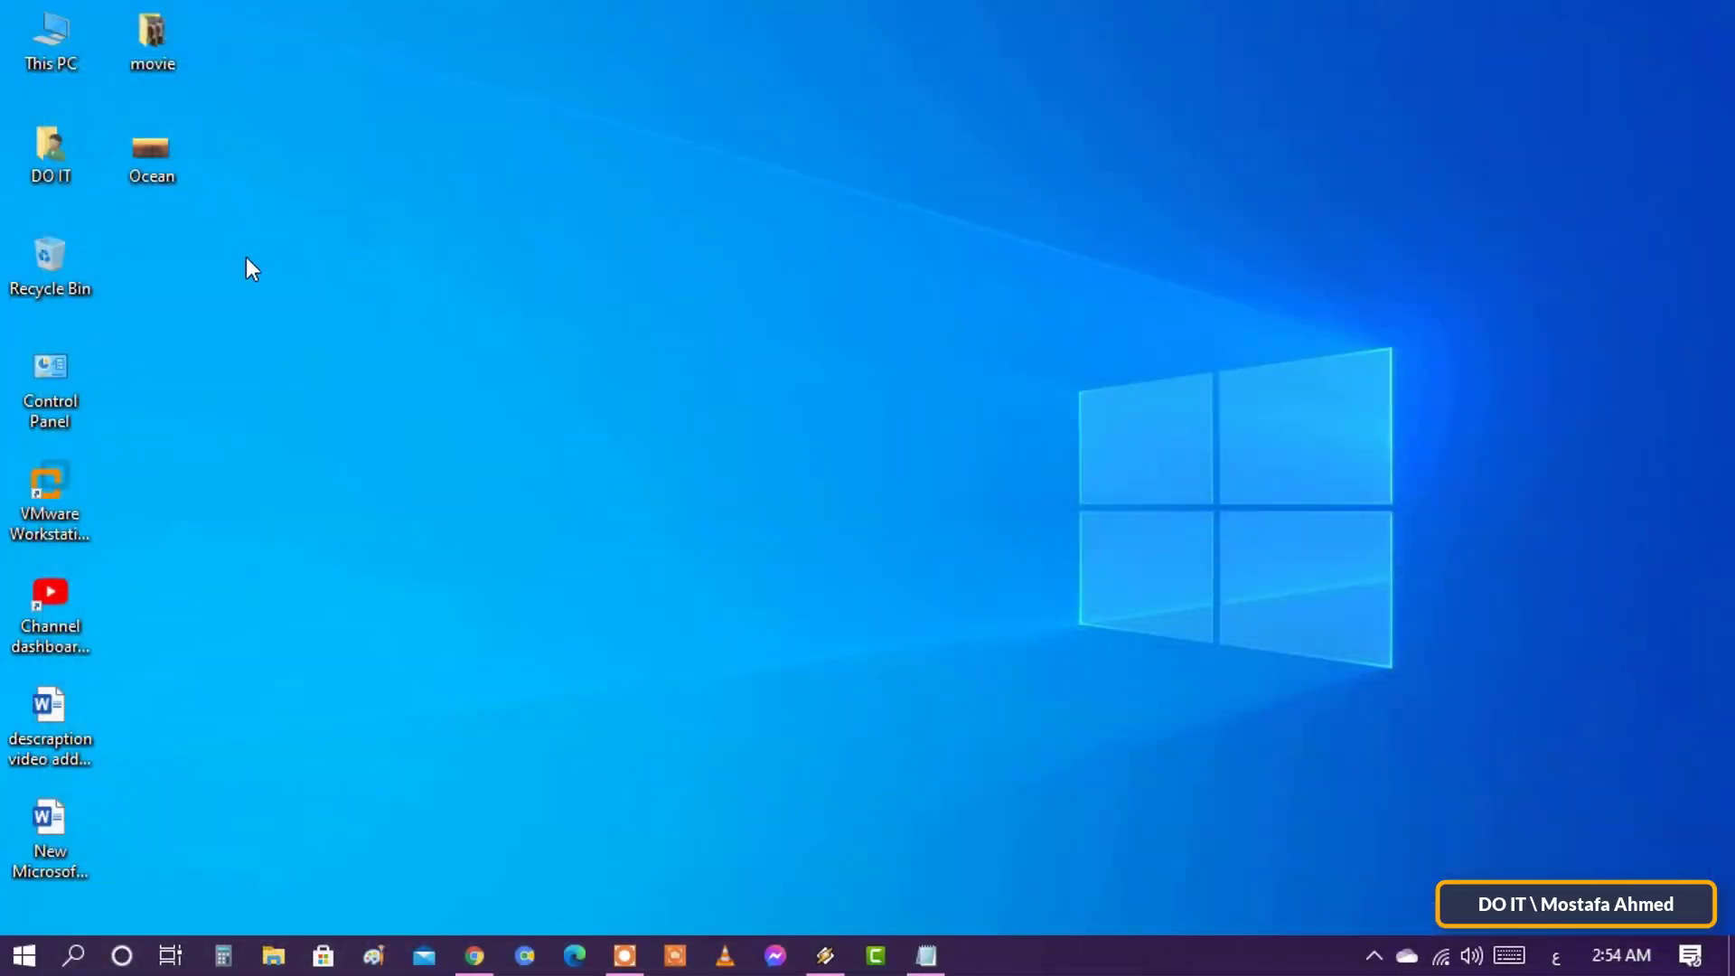
Step: Open Ocean.mp4 in Photos through the Open with menu
right_click(142, 163)
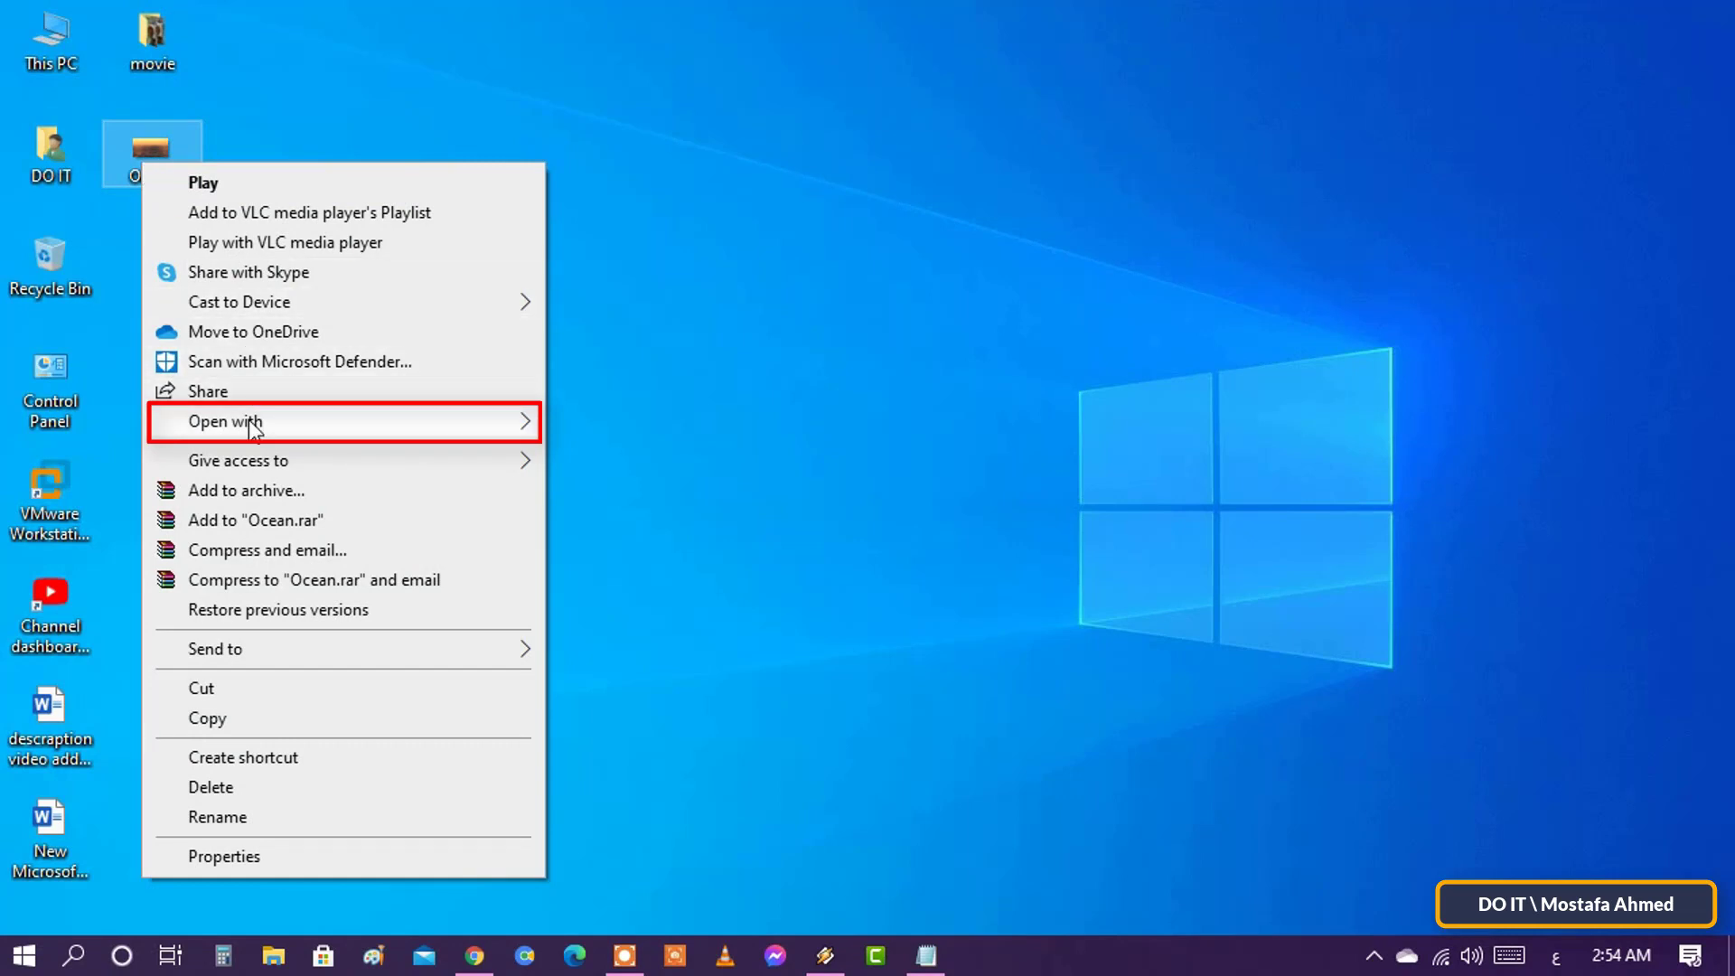
mouse_move(248, 419)
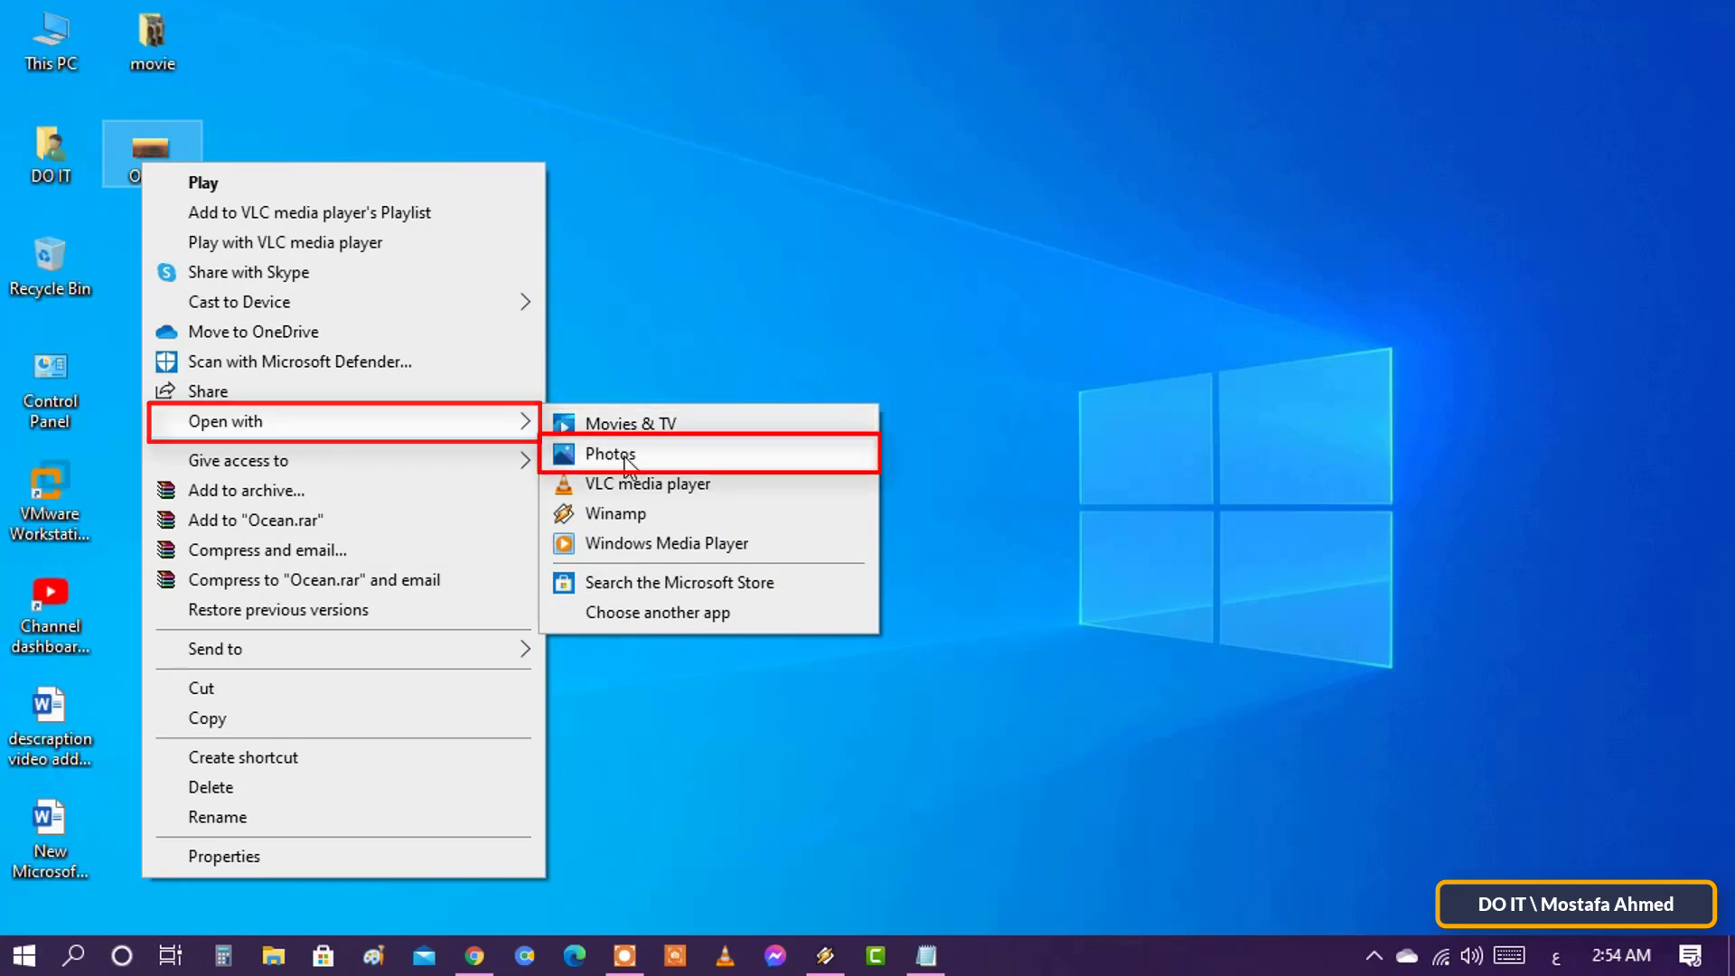
click(625, 457)
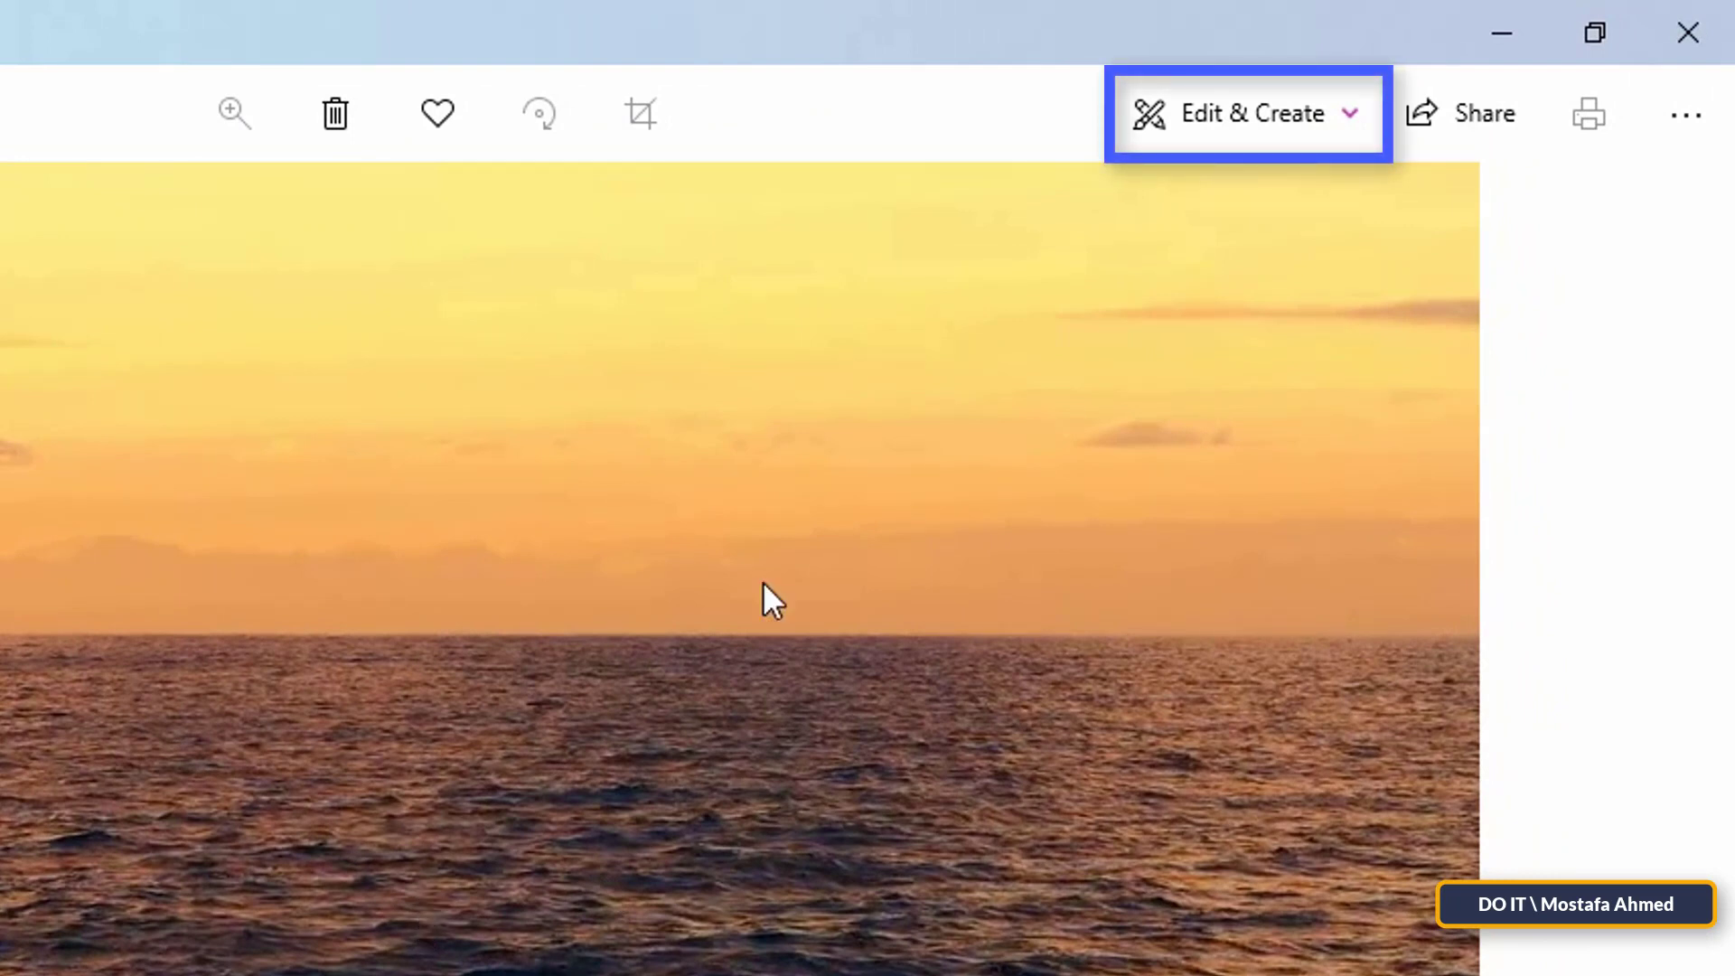
Step: Choose Add 3D effects from the Edit & Create menu for Ocean.mp4
click(1353, 122)
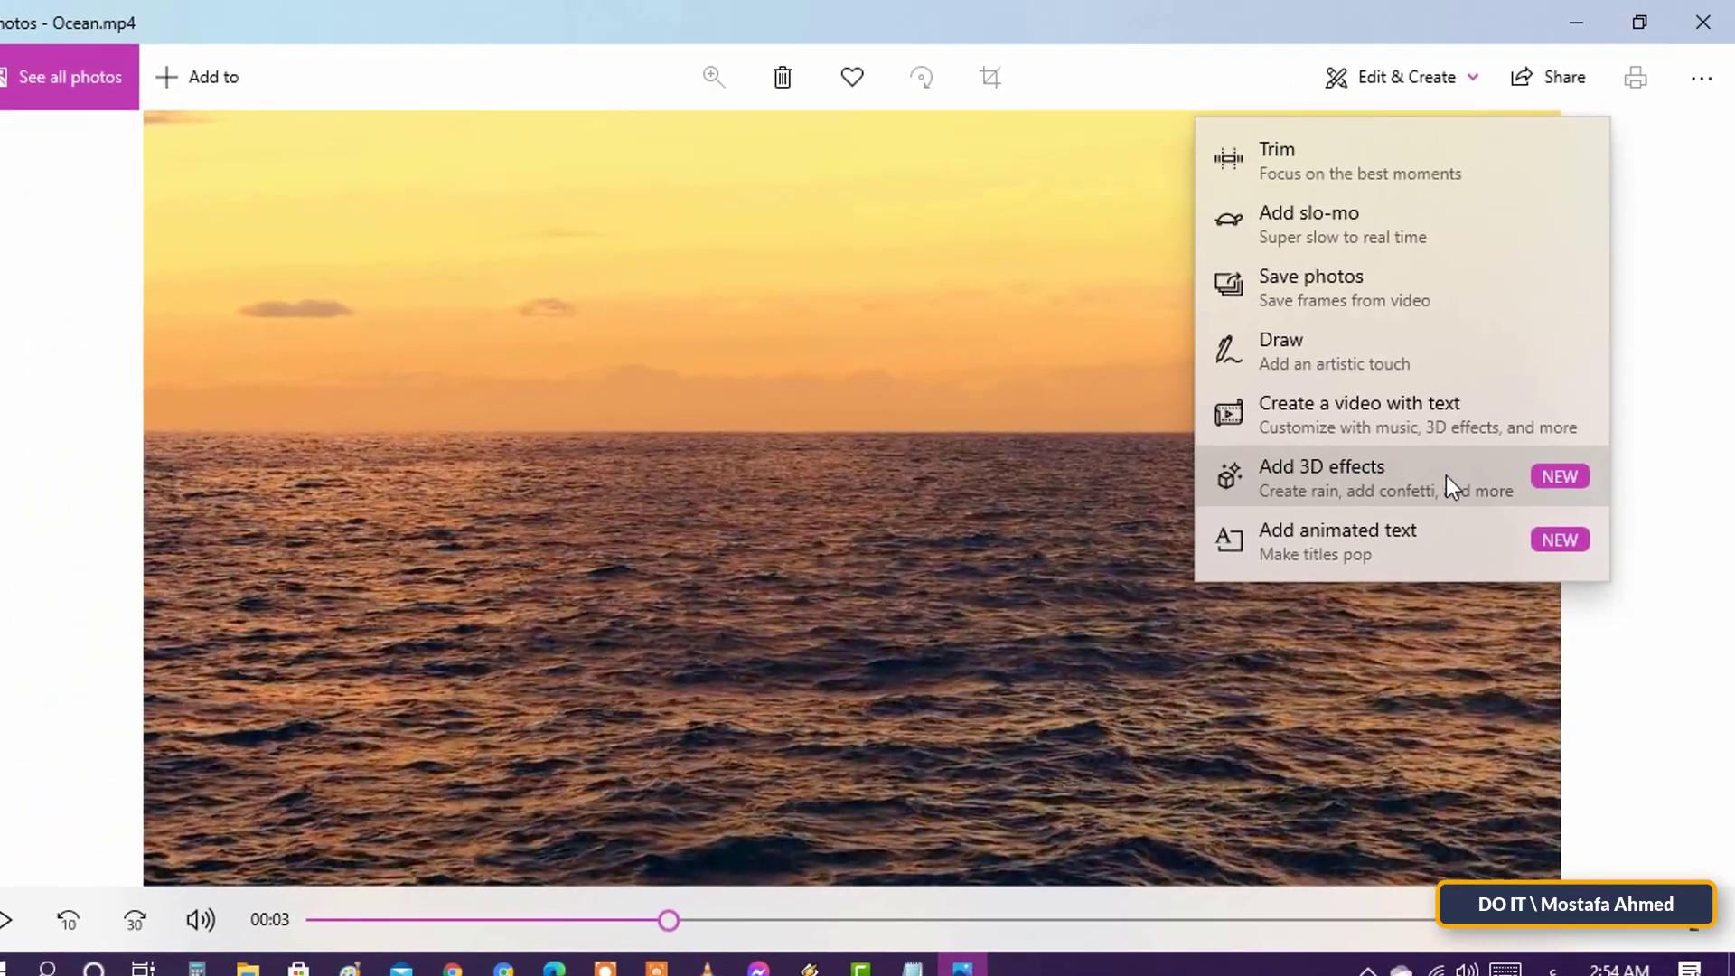
click(1419, 518)
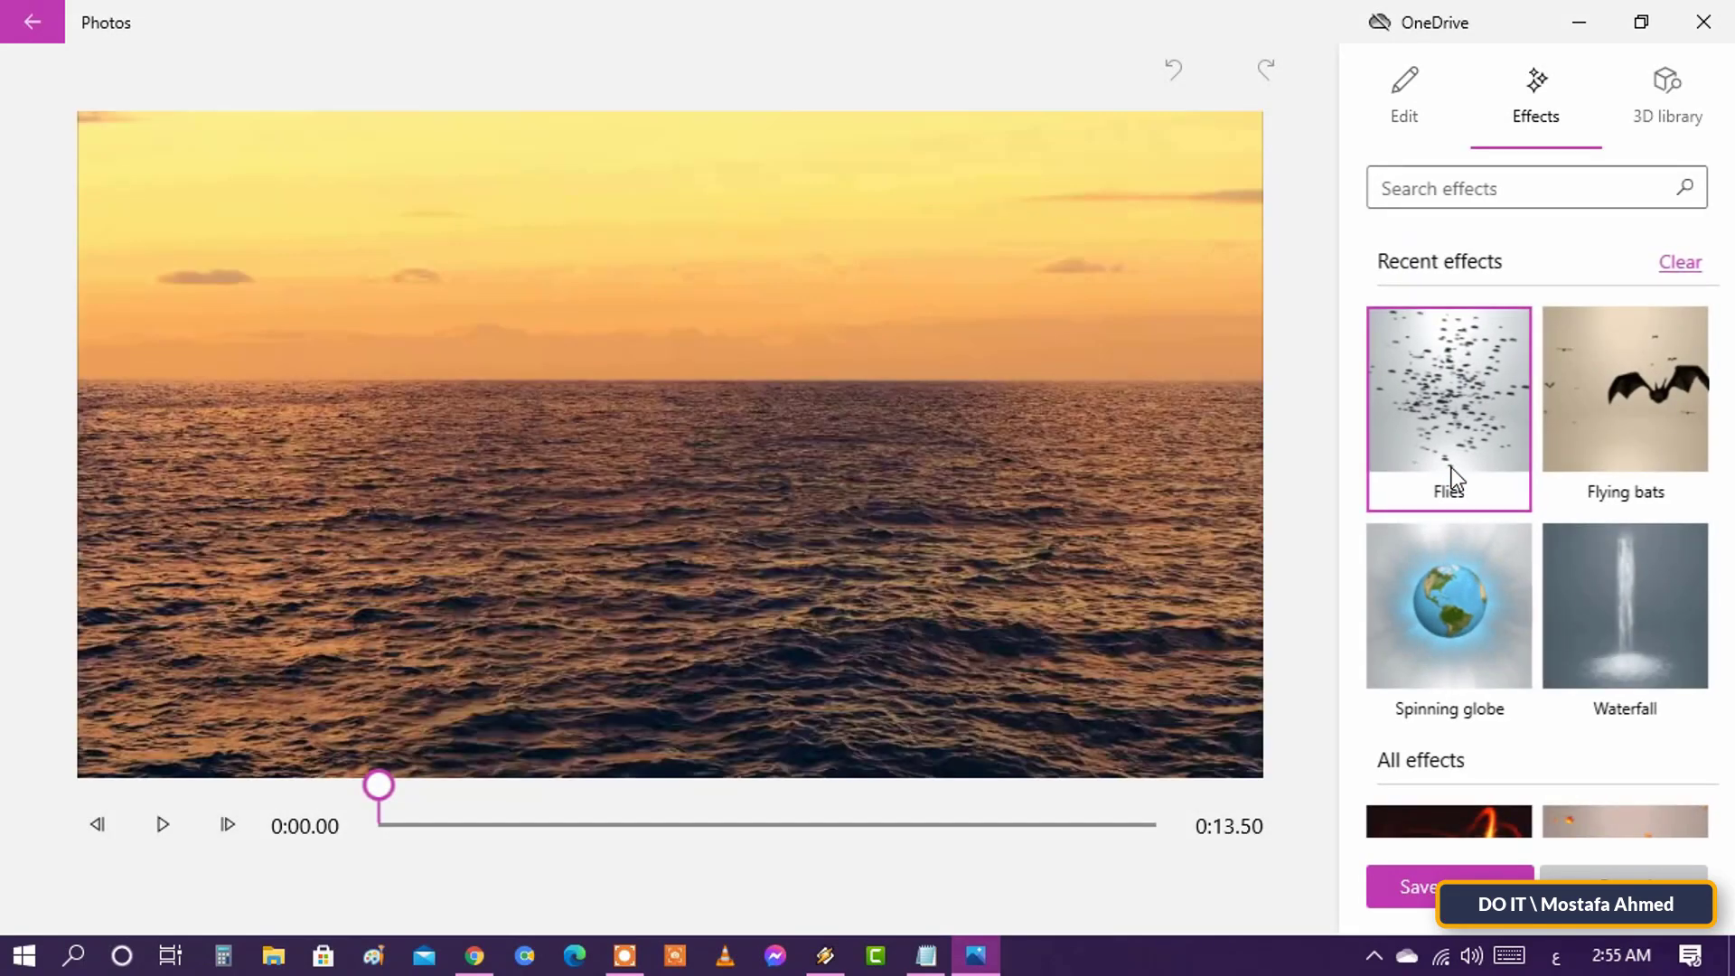
Step: Find Flying bats in the All effects list and apply it to the Ocean clip
scroll(1478, 583, down, 3)
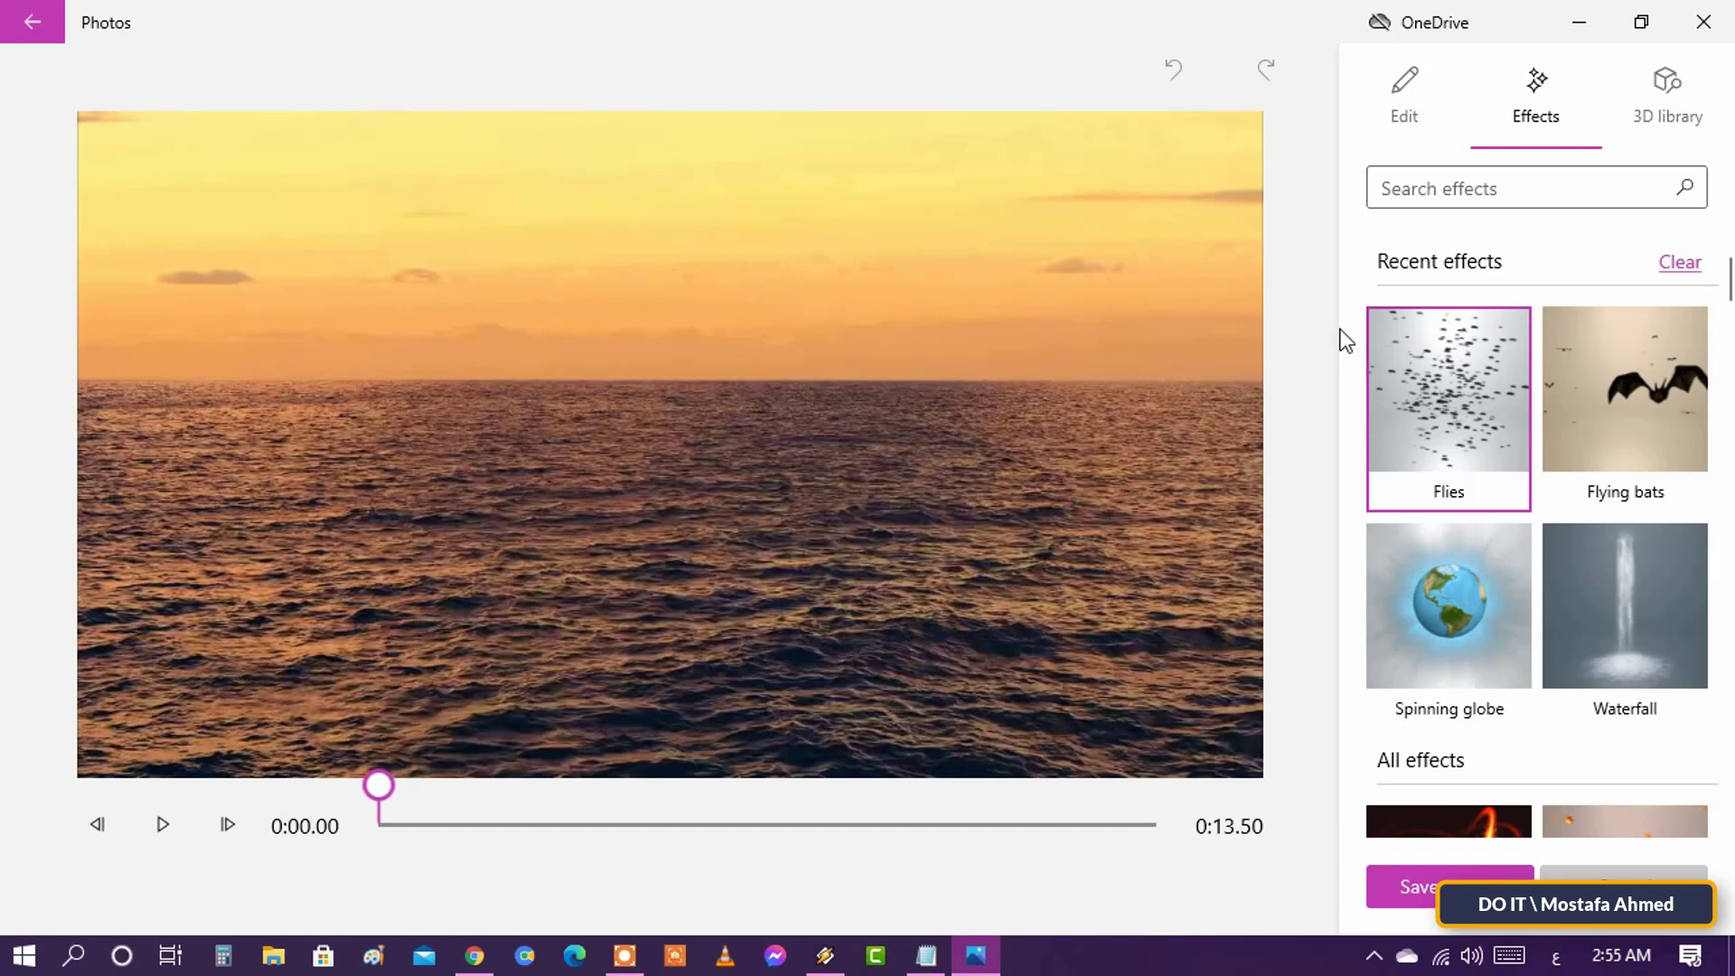
scroll(1449, 524, down, 10)
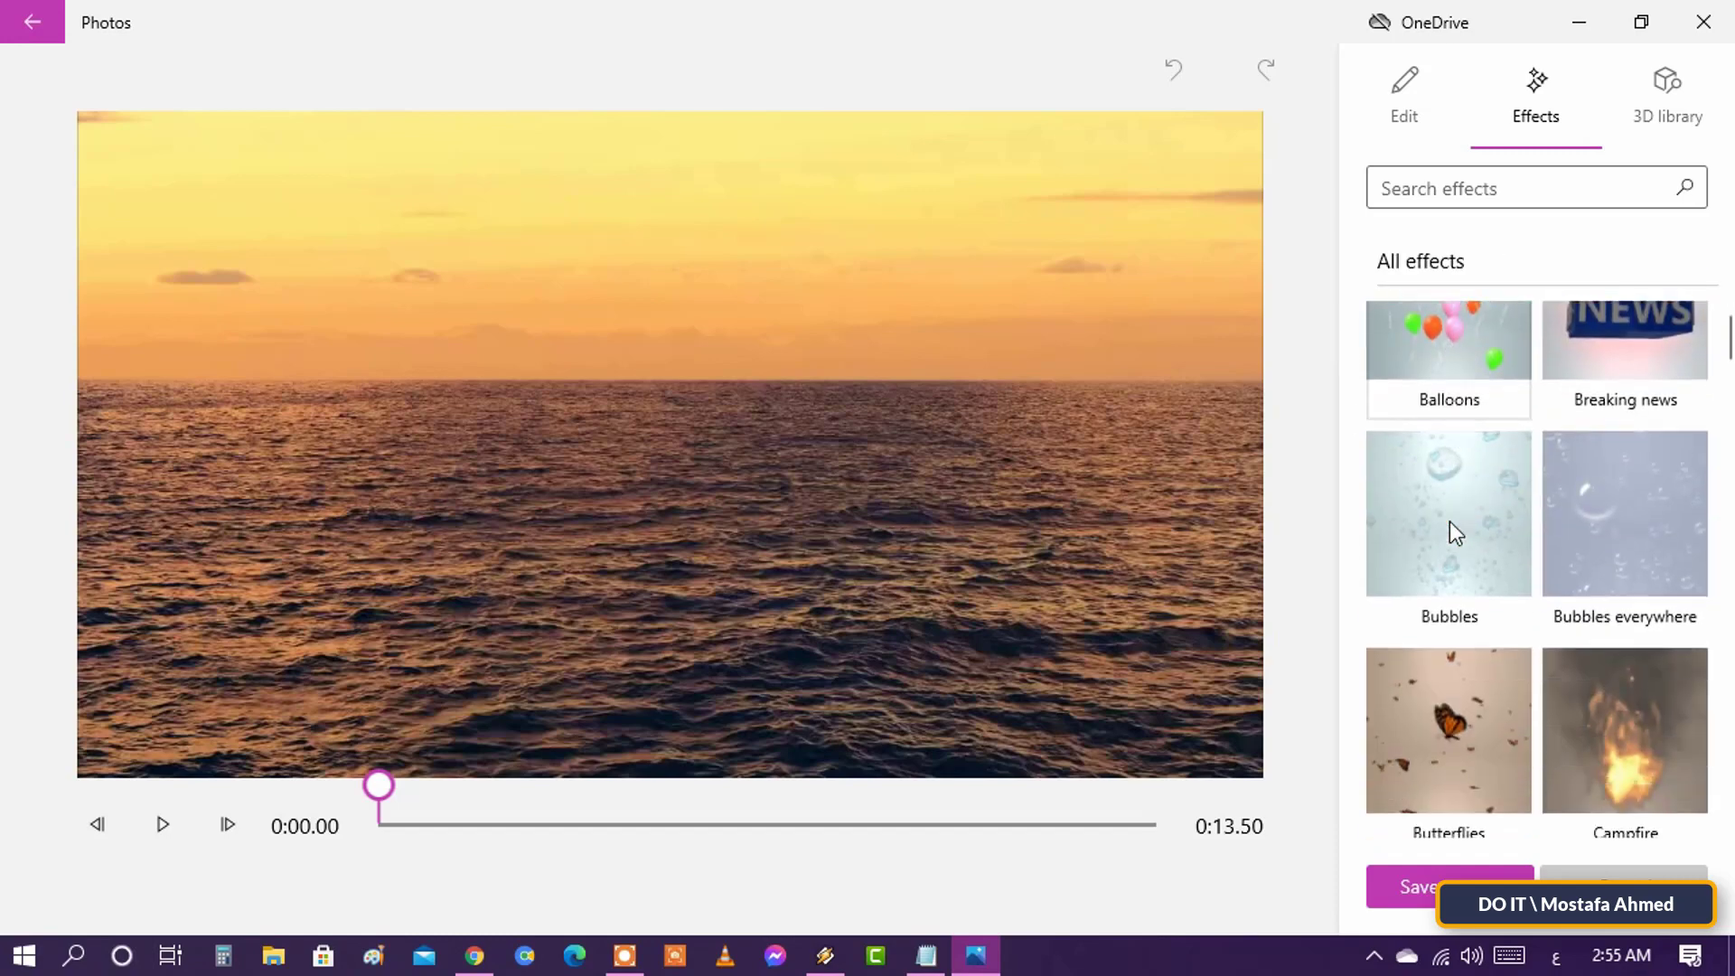
scroll(1448, 520, down, 10)
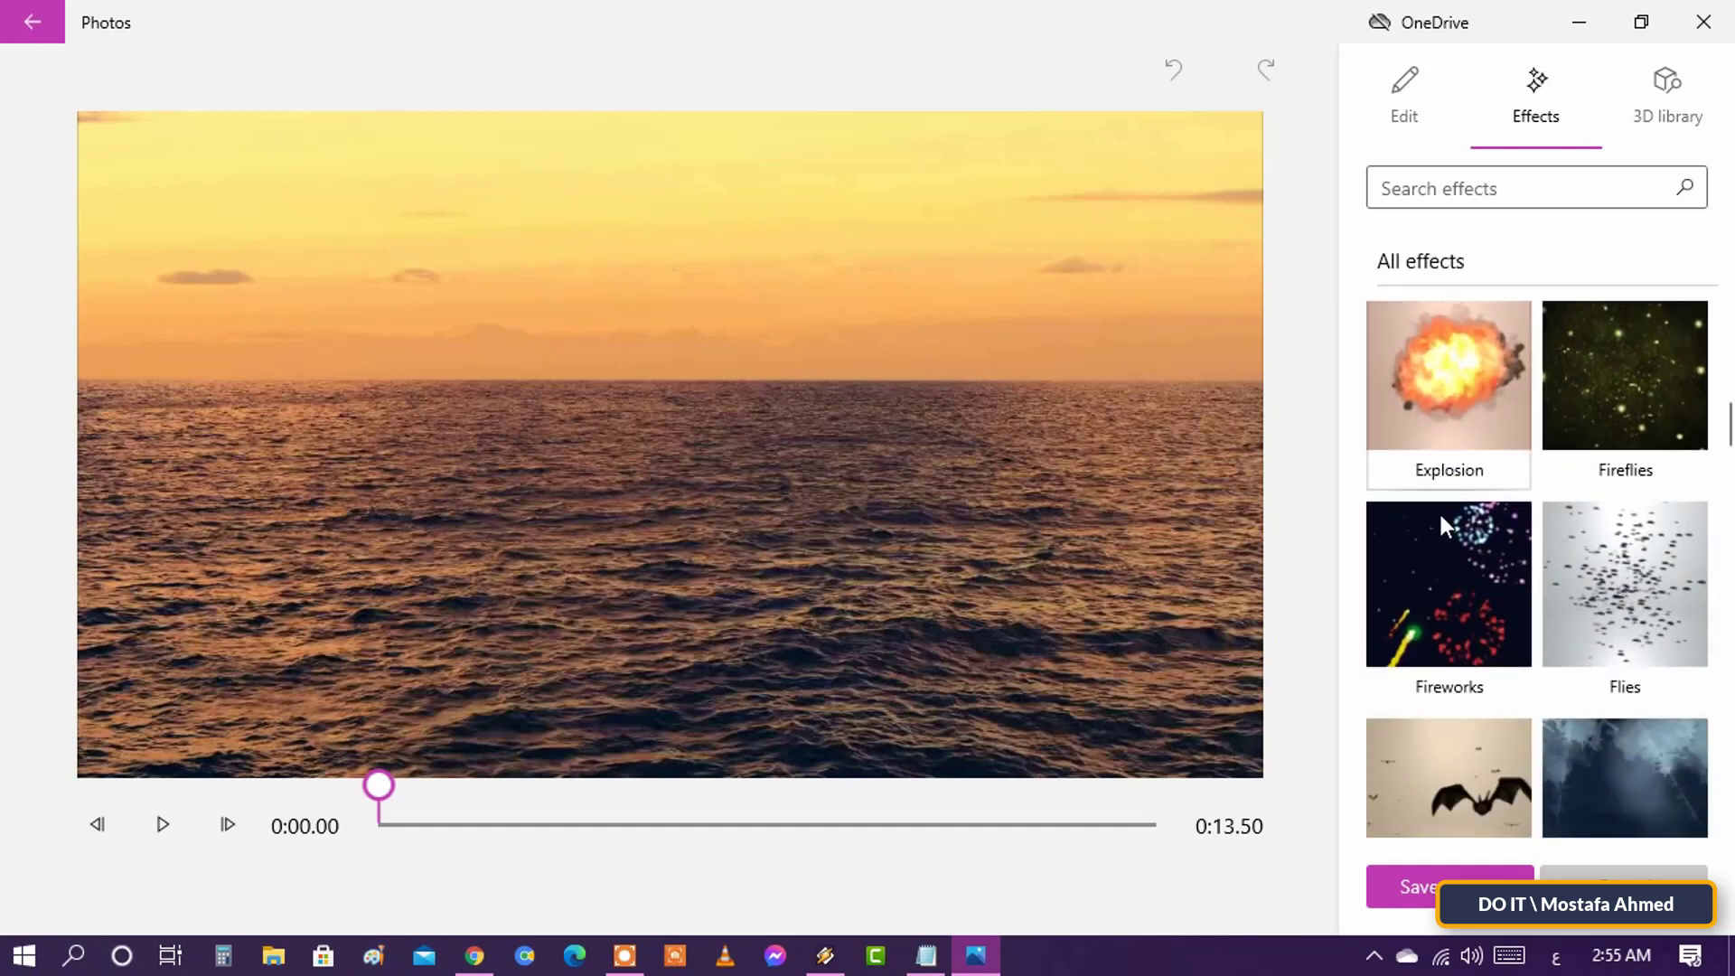
click(1429, 492)
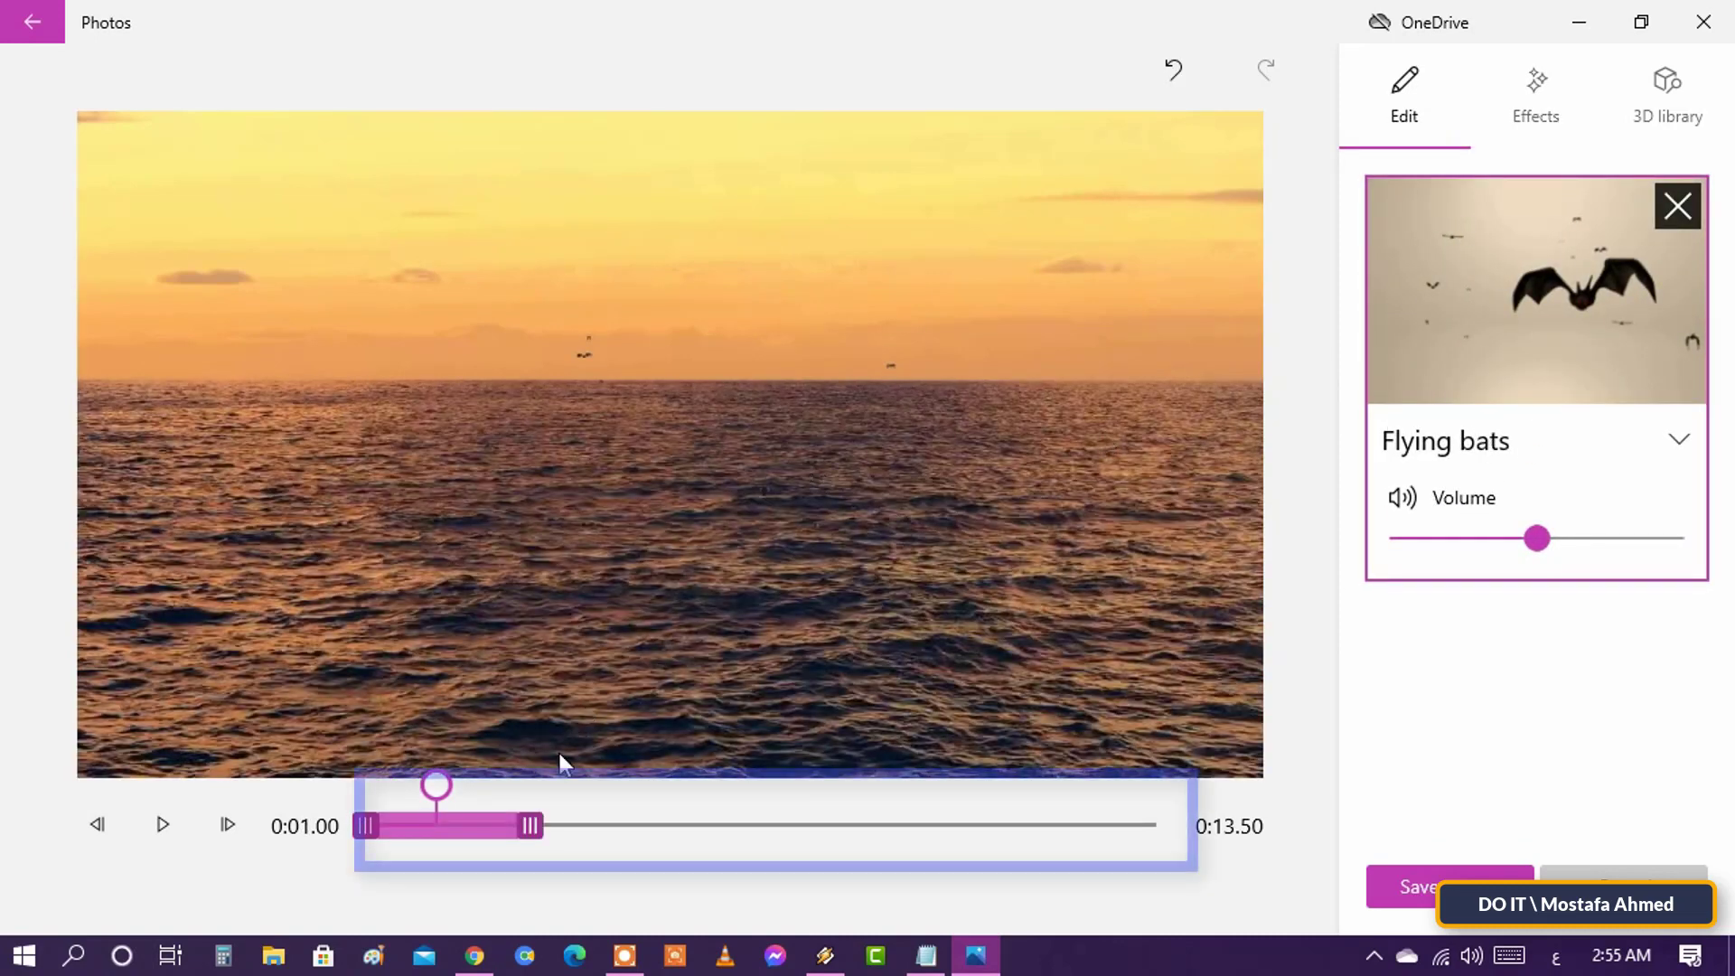
Step: Make the Flying bats effect start a bit later and last much longer on the timeline
drag(370, 822, 414, 825)
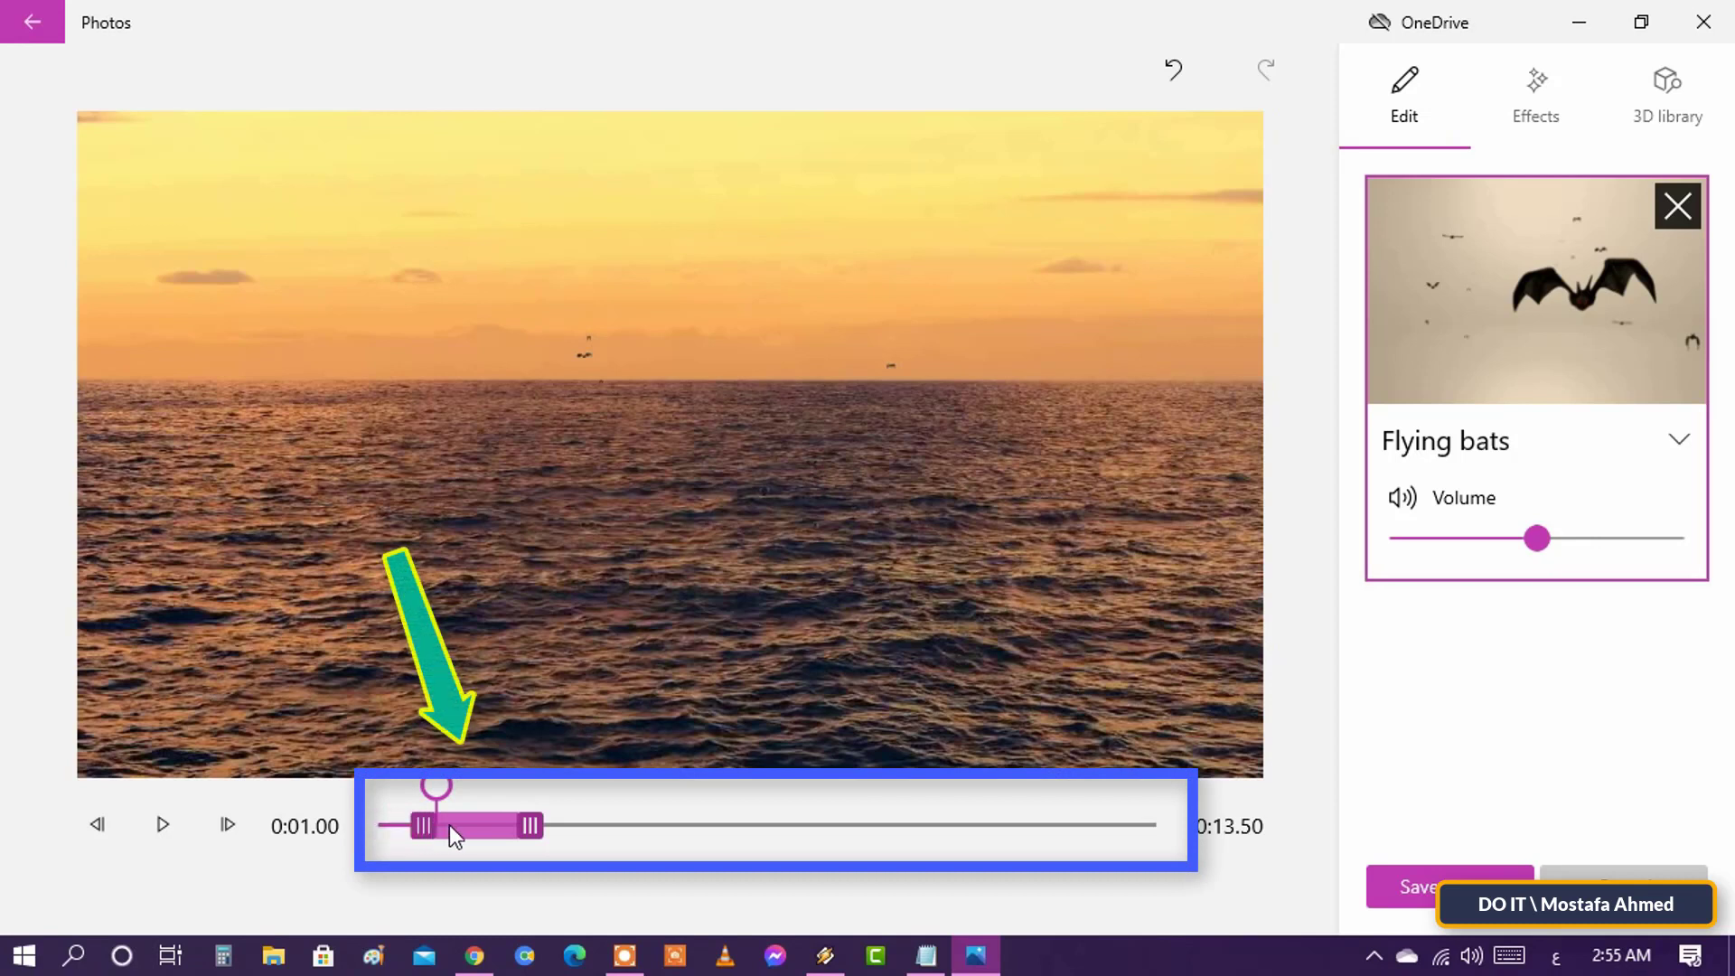
drag(529, 826, 546, 830)
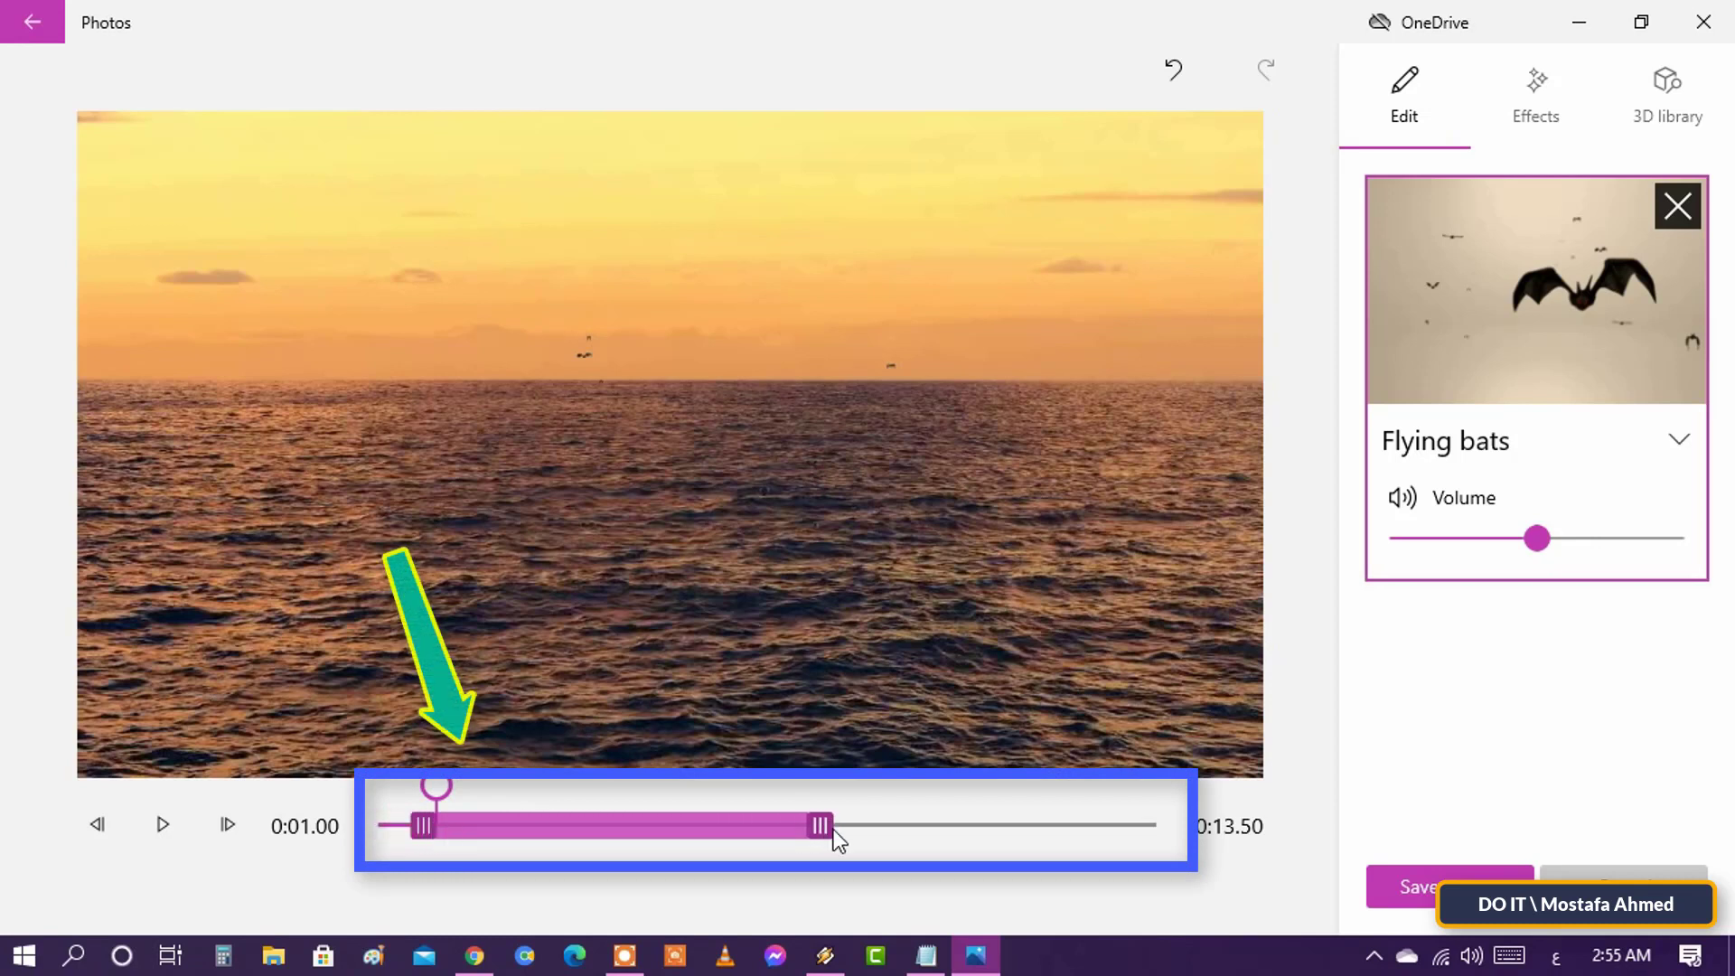
drag(822, 825, 978, 840)
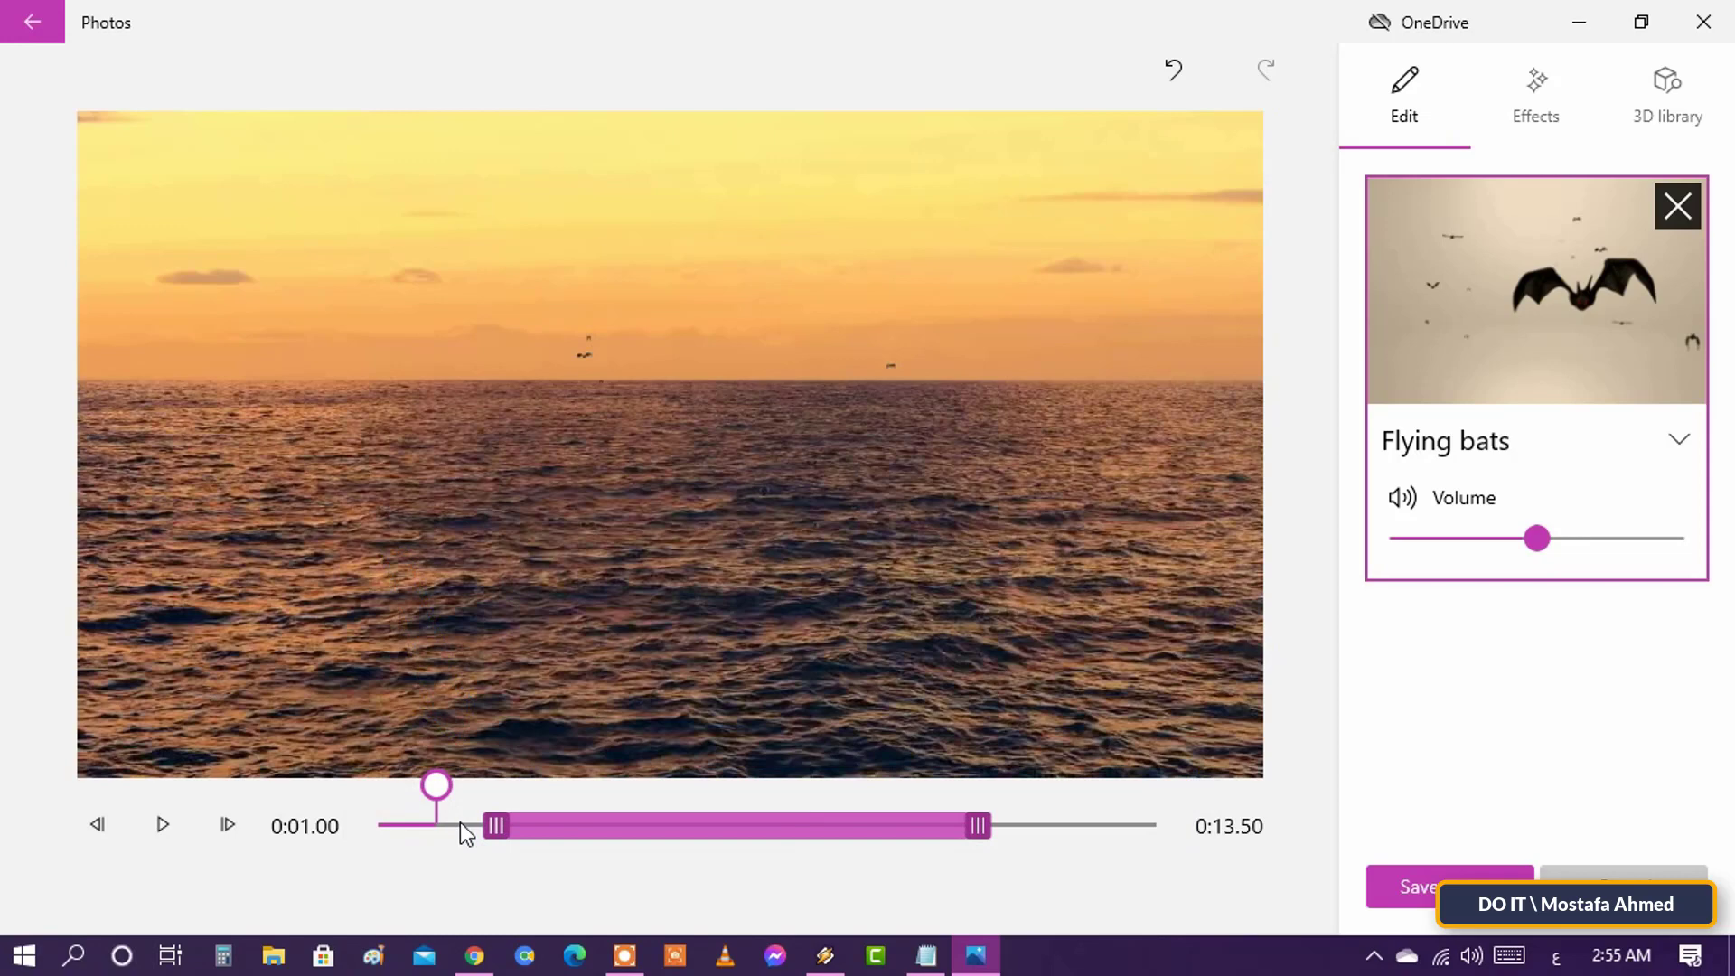
Step: Lower the bats effect volume and play the clip to preview the bats
mouse_move(437, 786)
mouse_down()
mouse_move(534, 797)
mouse_move(463, 798)
mouse_up()
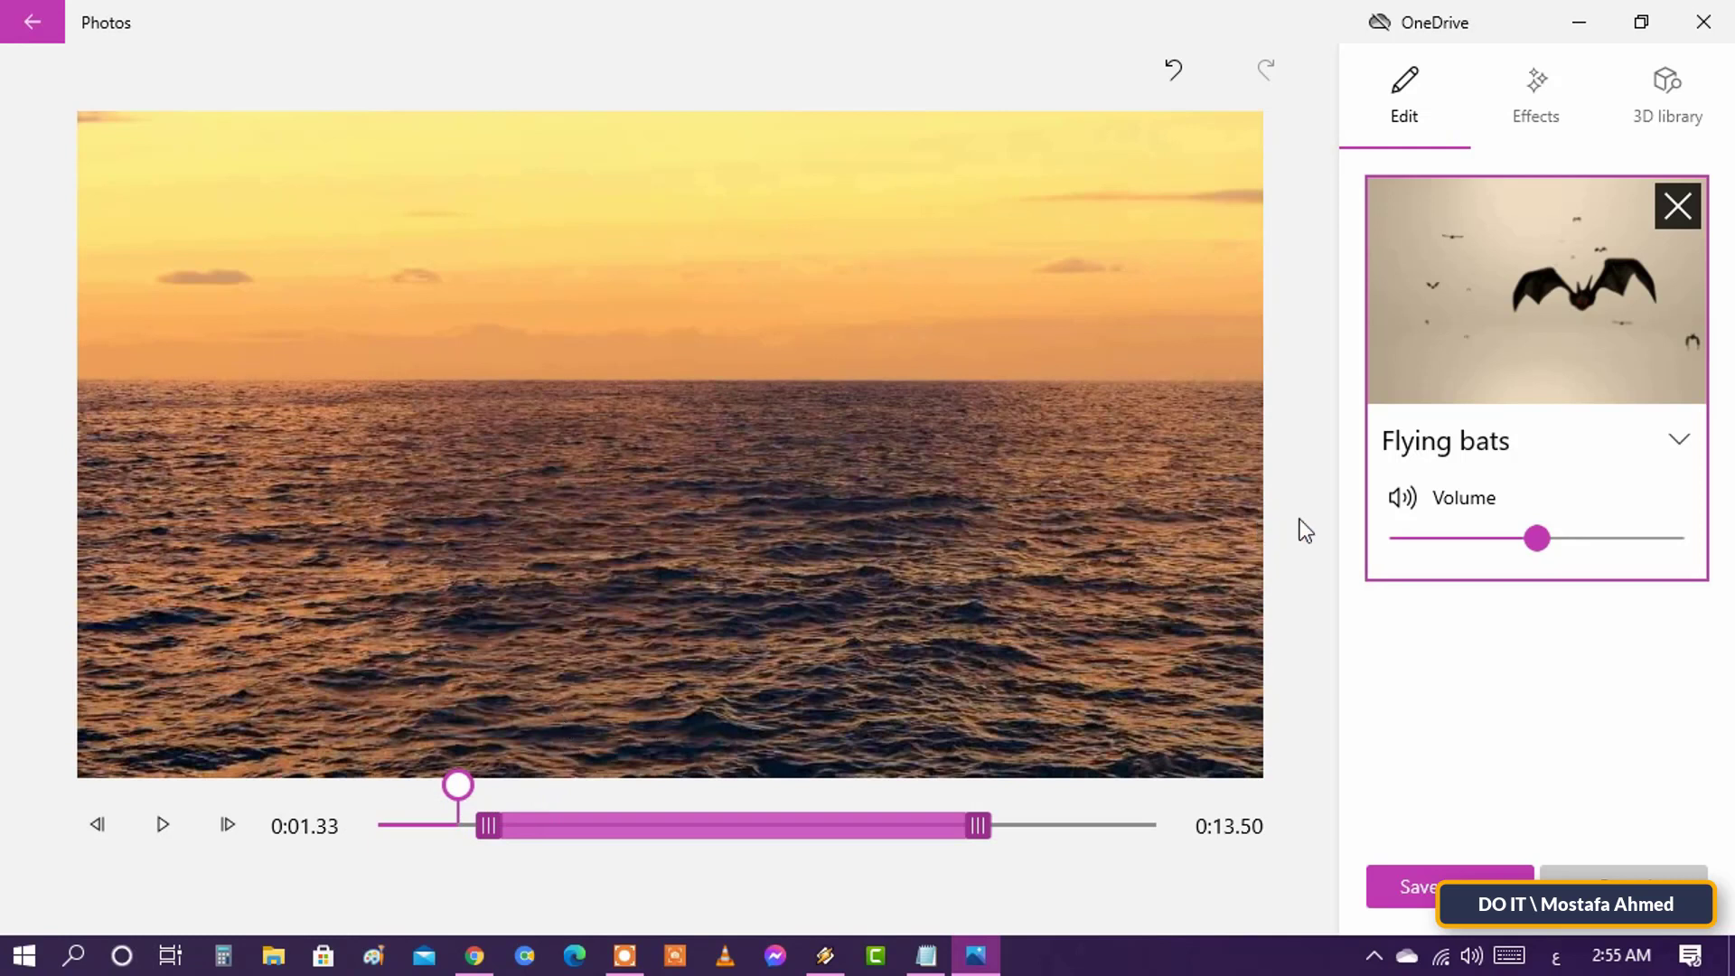
drag(1535, 540, 1458, 542)
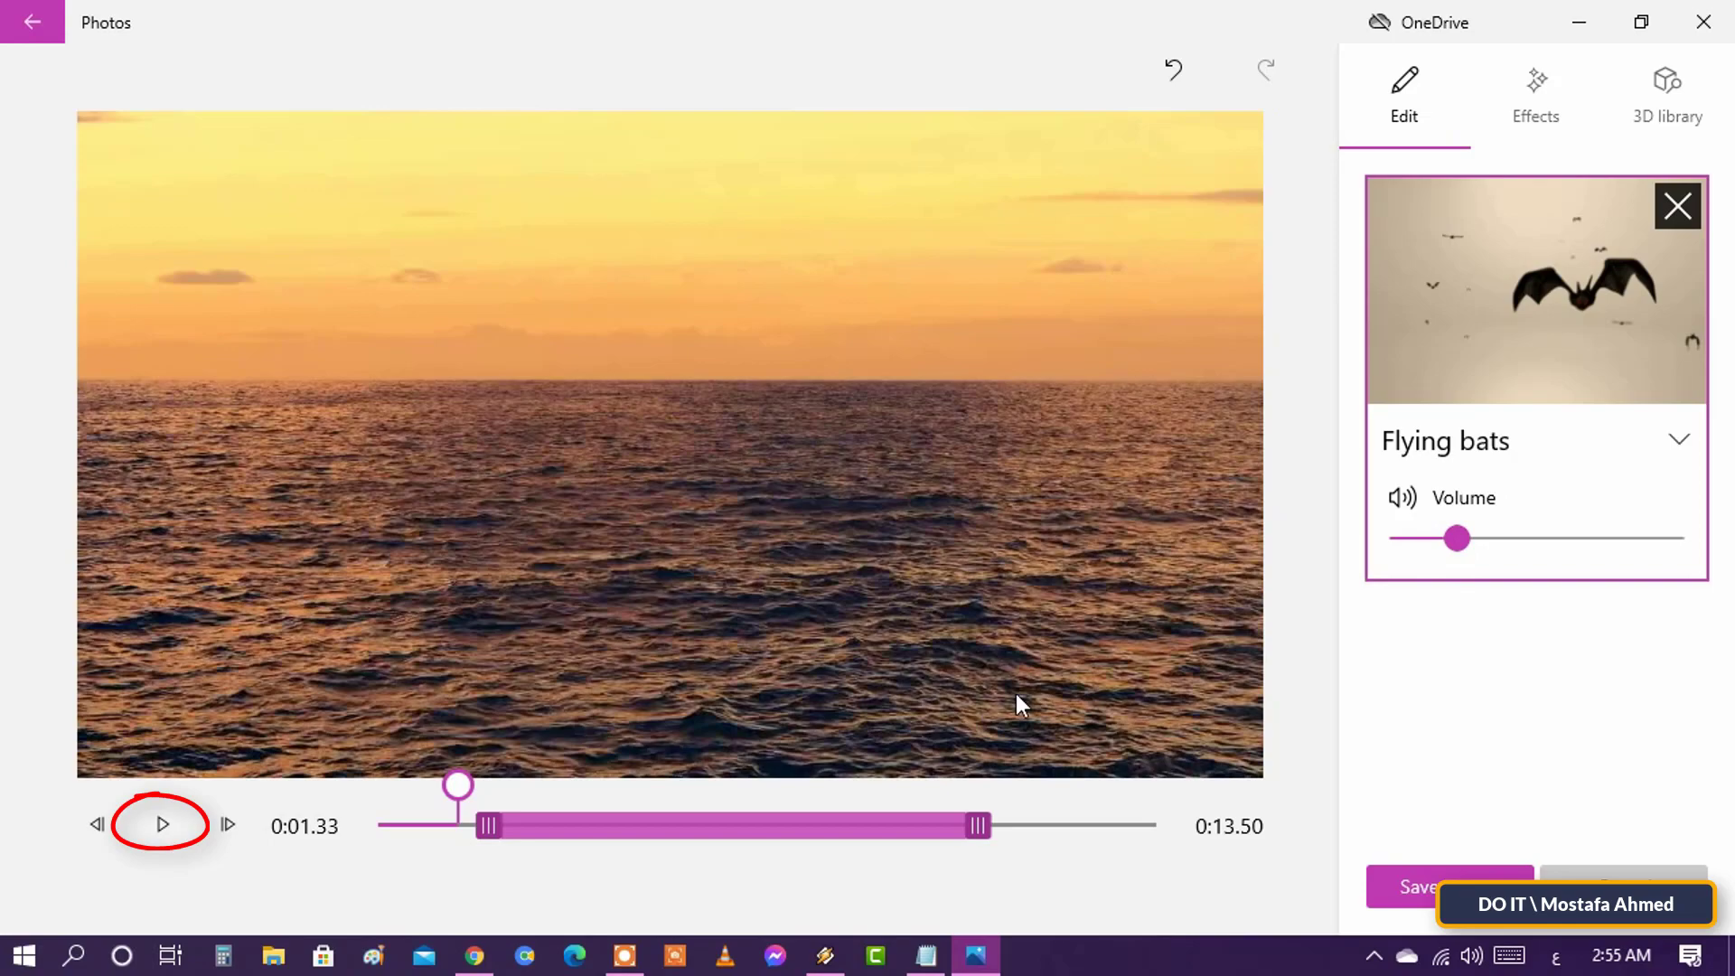
click(159, 824)
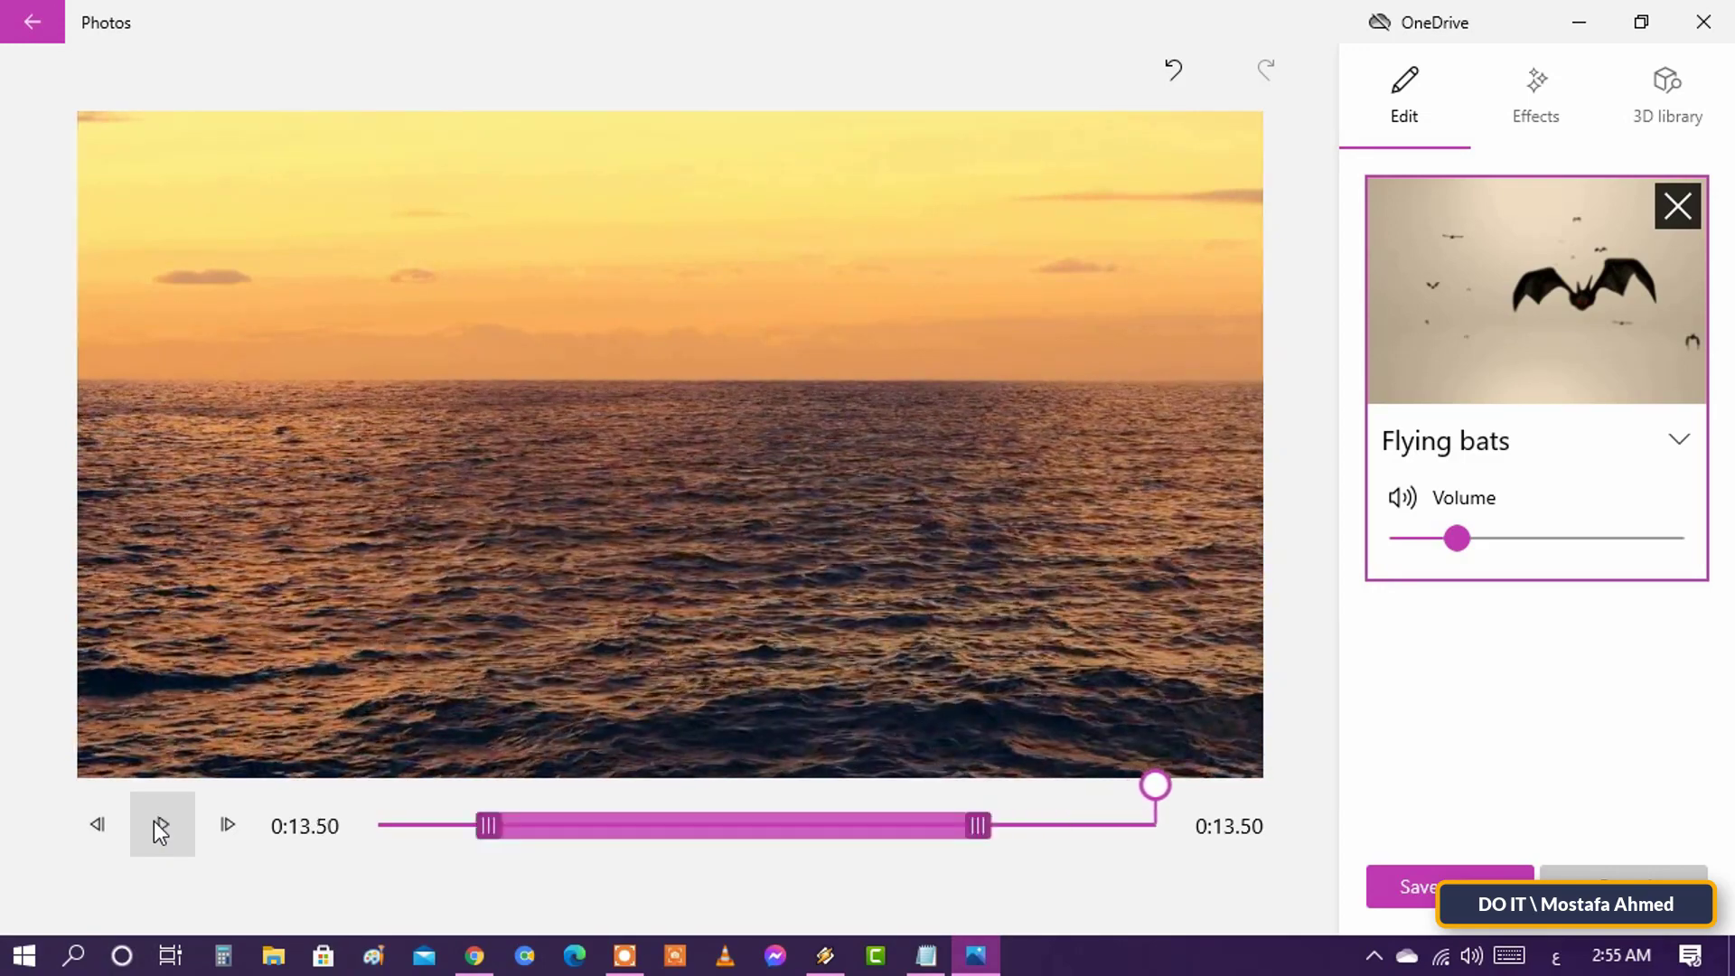
Step: Add the Spinning globe effect from the 3D effects gallery
click(1529, 92)
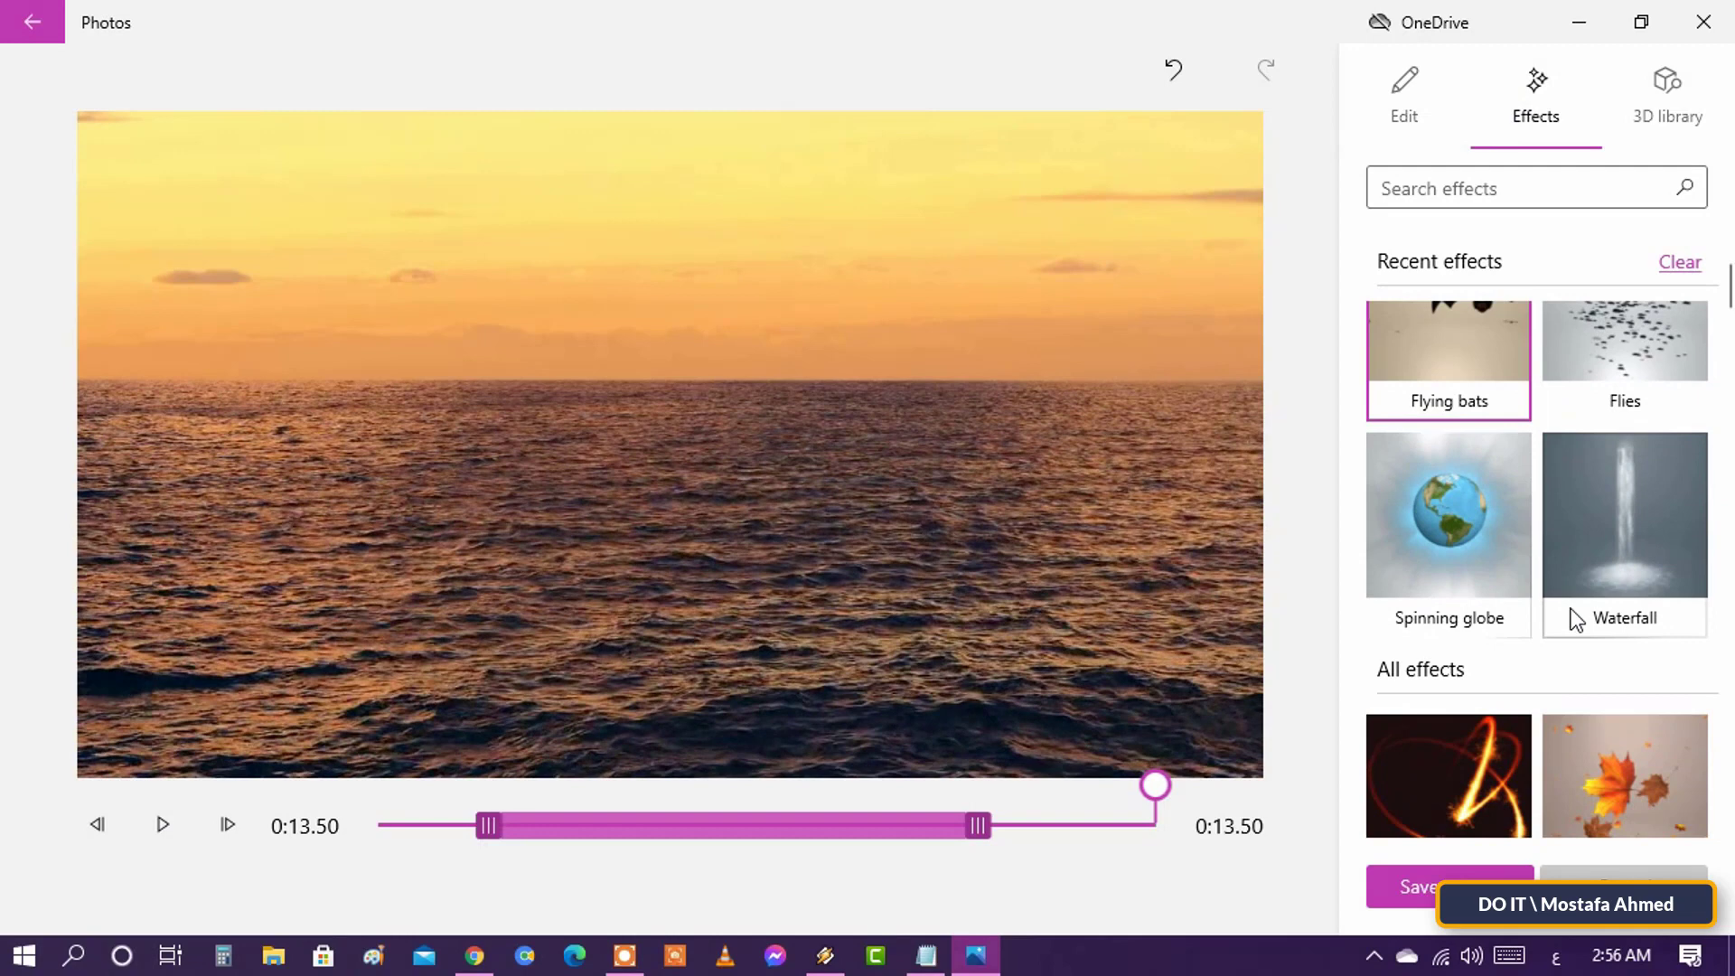
scroll(1570, 609, down, 3)
scroll(1550, 609, up, 1)
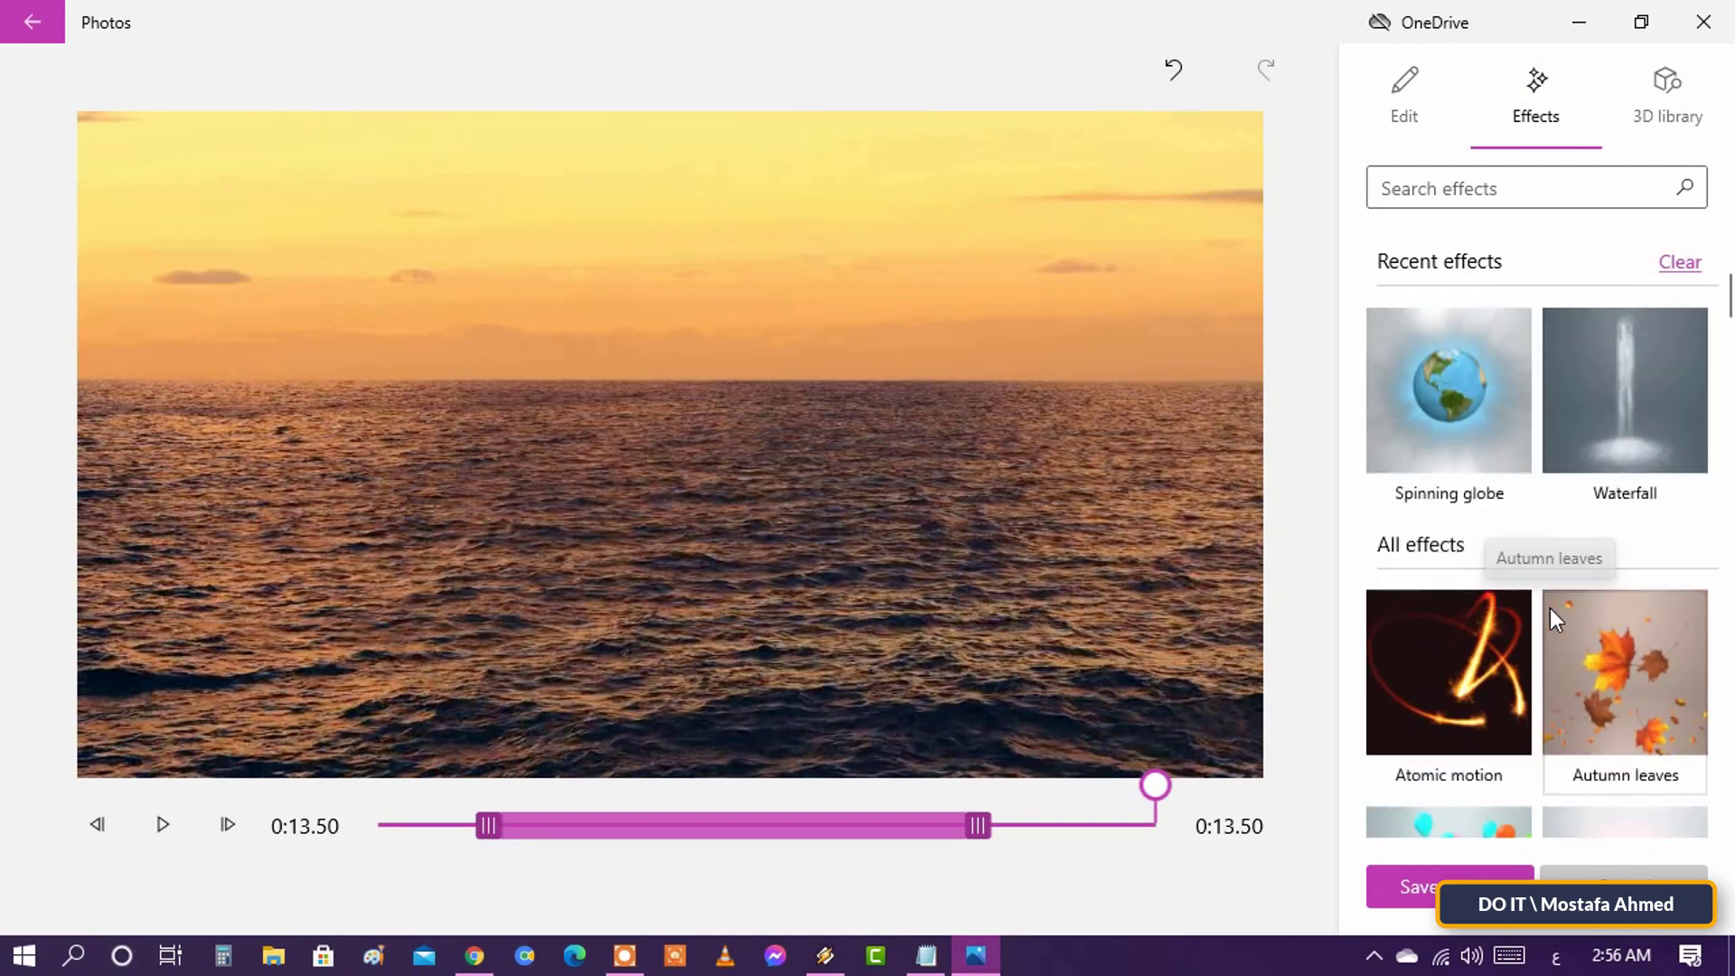
click(1462, 456)
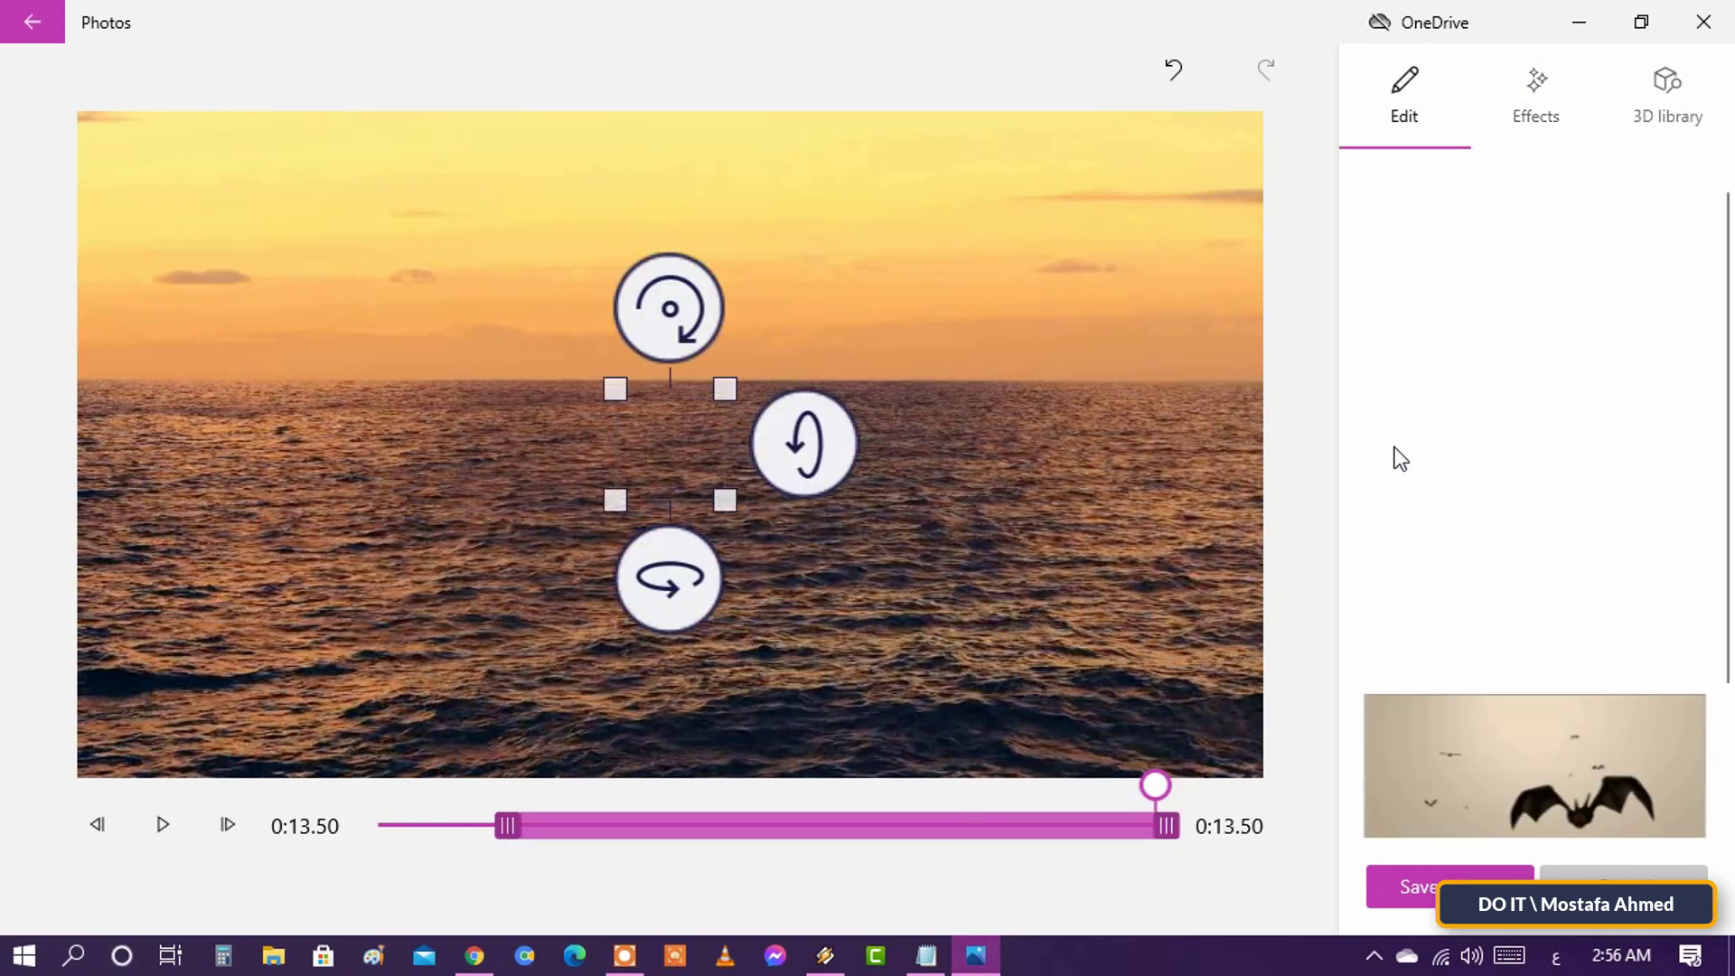
Step: Enlarge the globe, move it down-left over the water, and preview from near the start
drag(728, 503, 920, 644)
drag(801, 540, 743, 687)
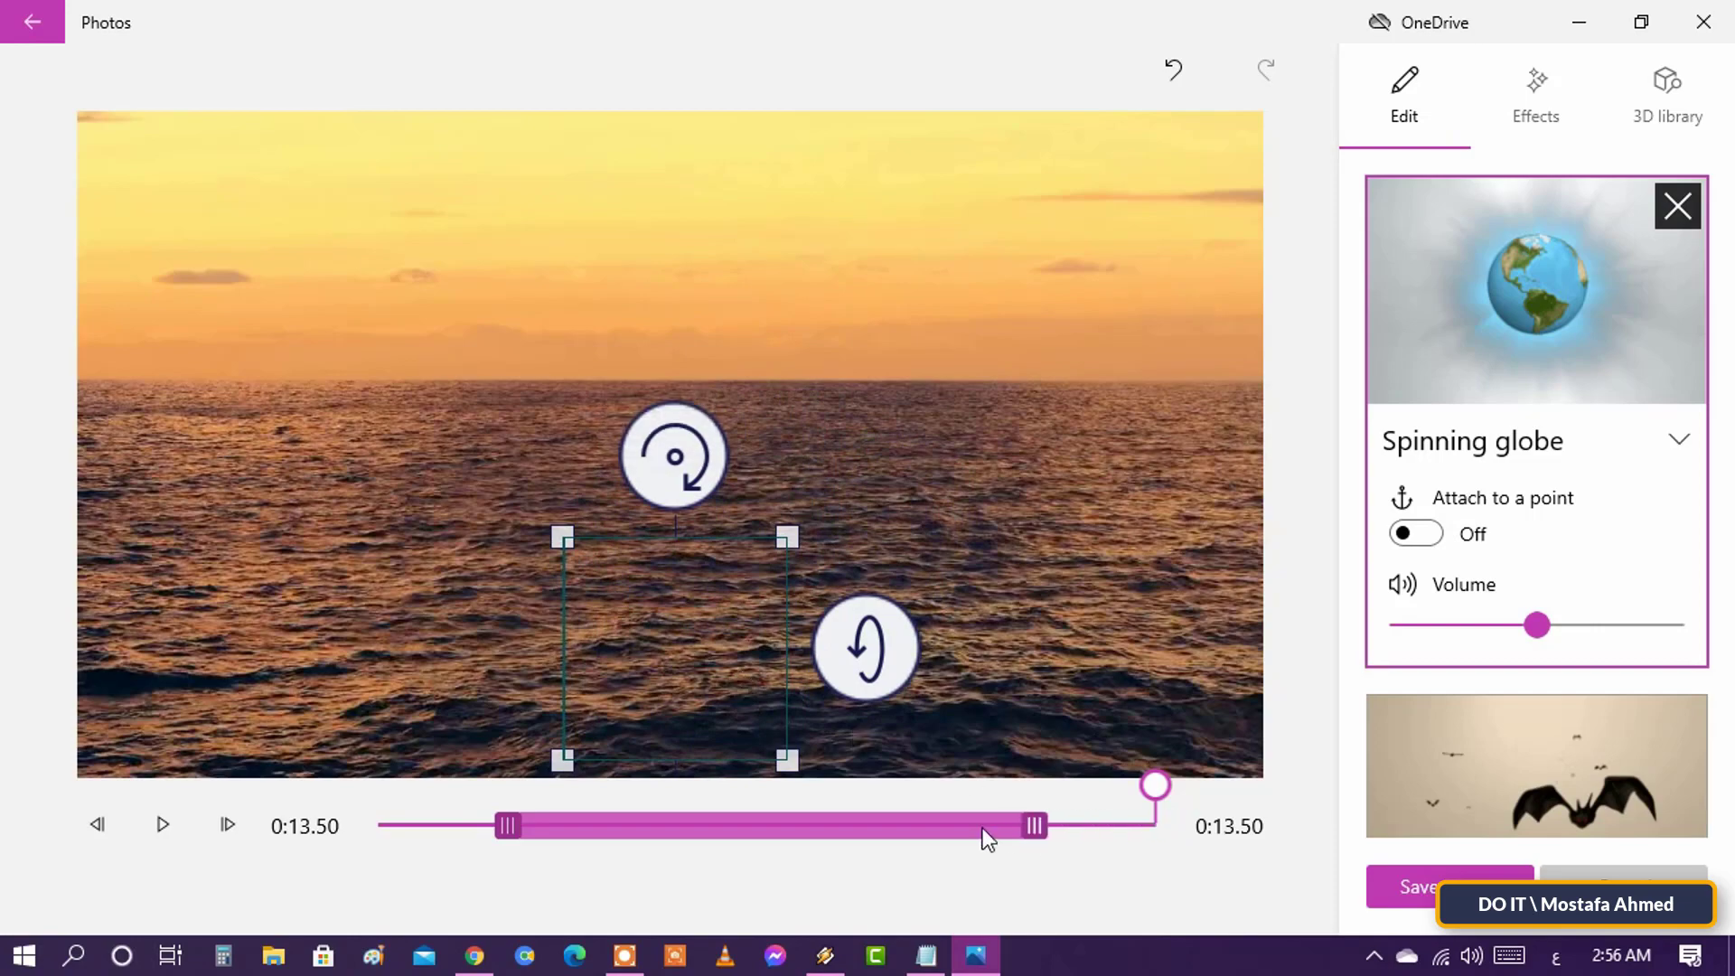
drag(1151, 785, 415, 827)
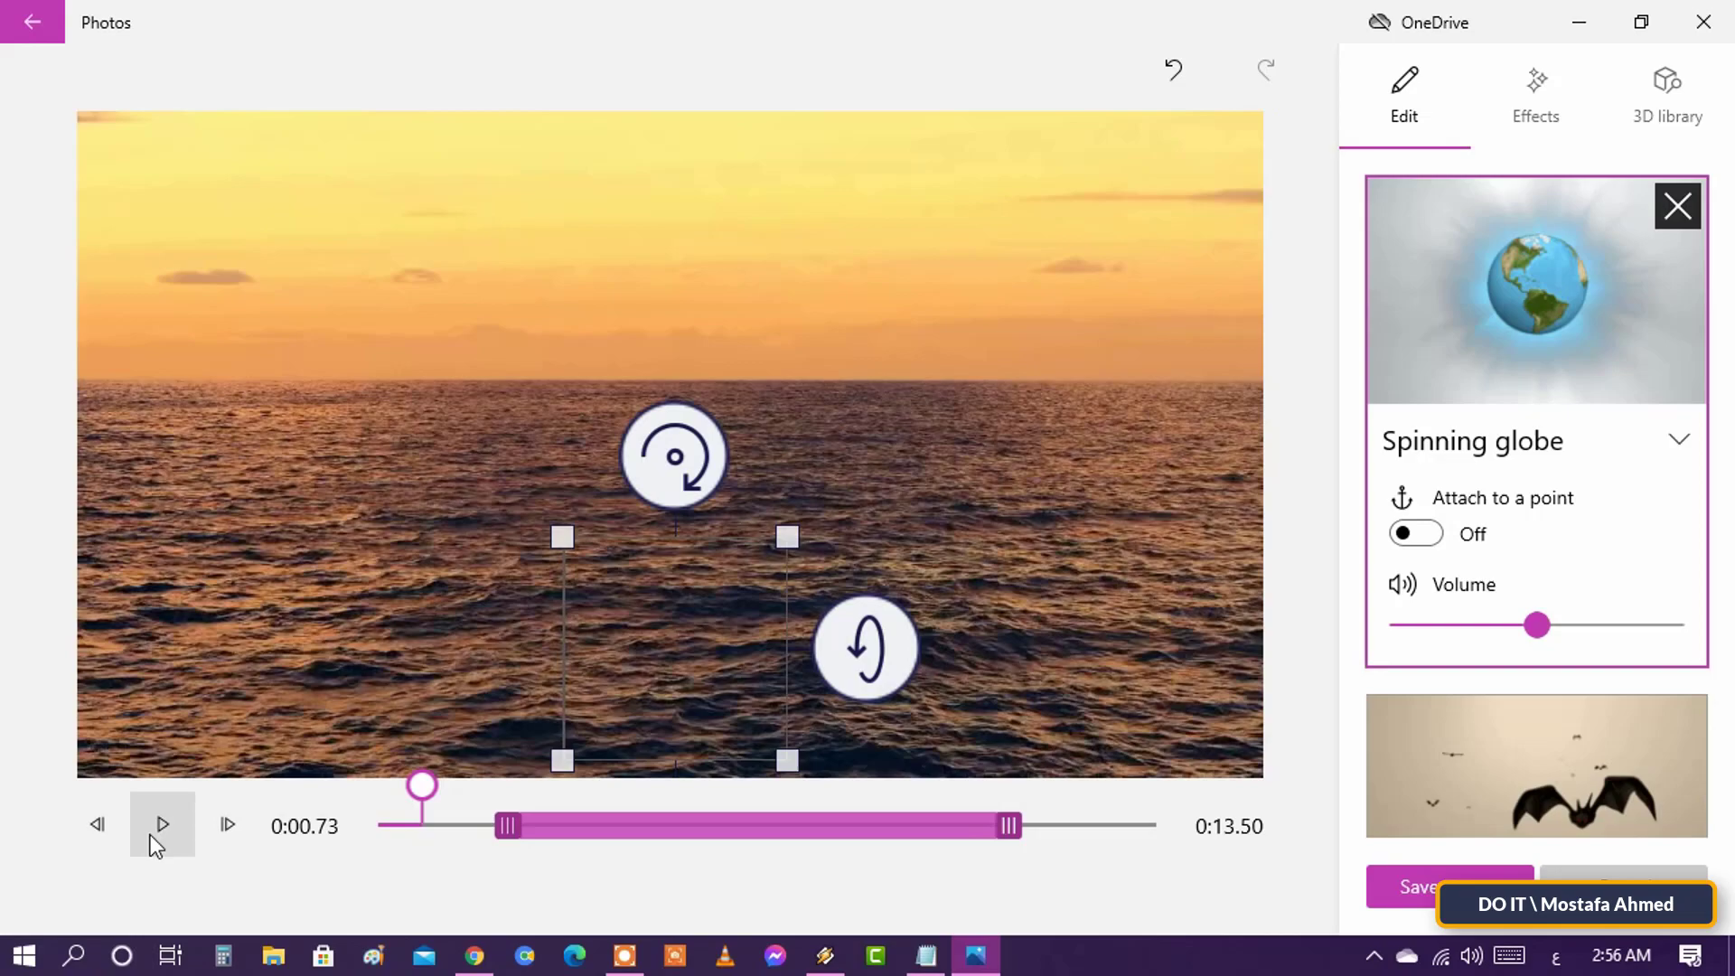
click(157, 842)
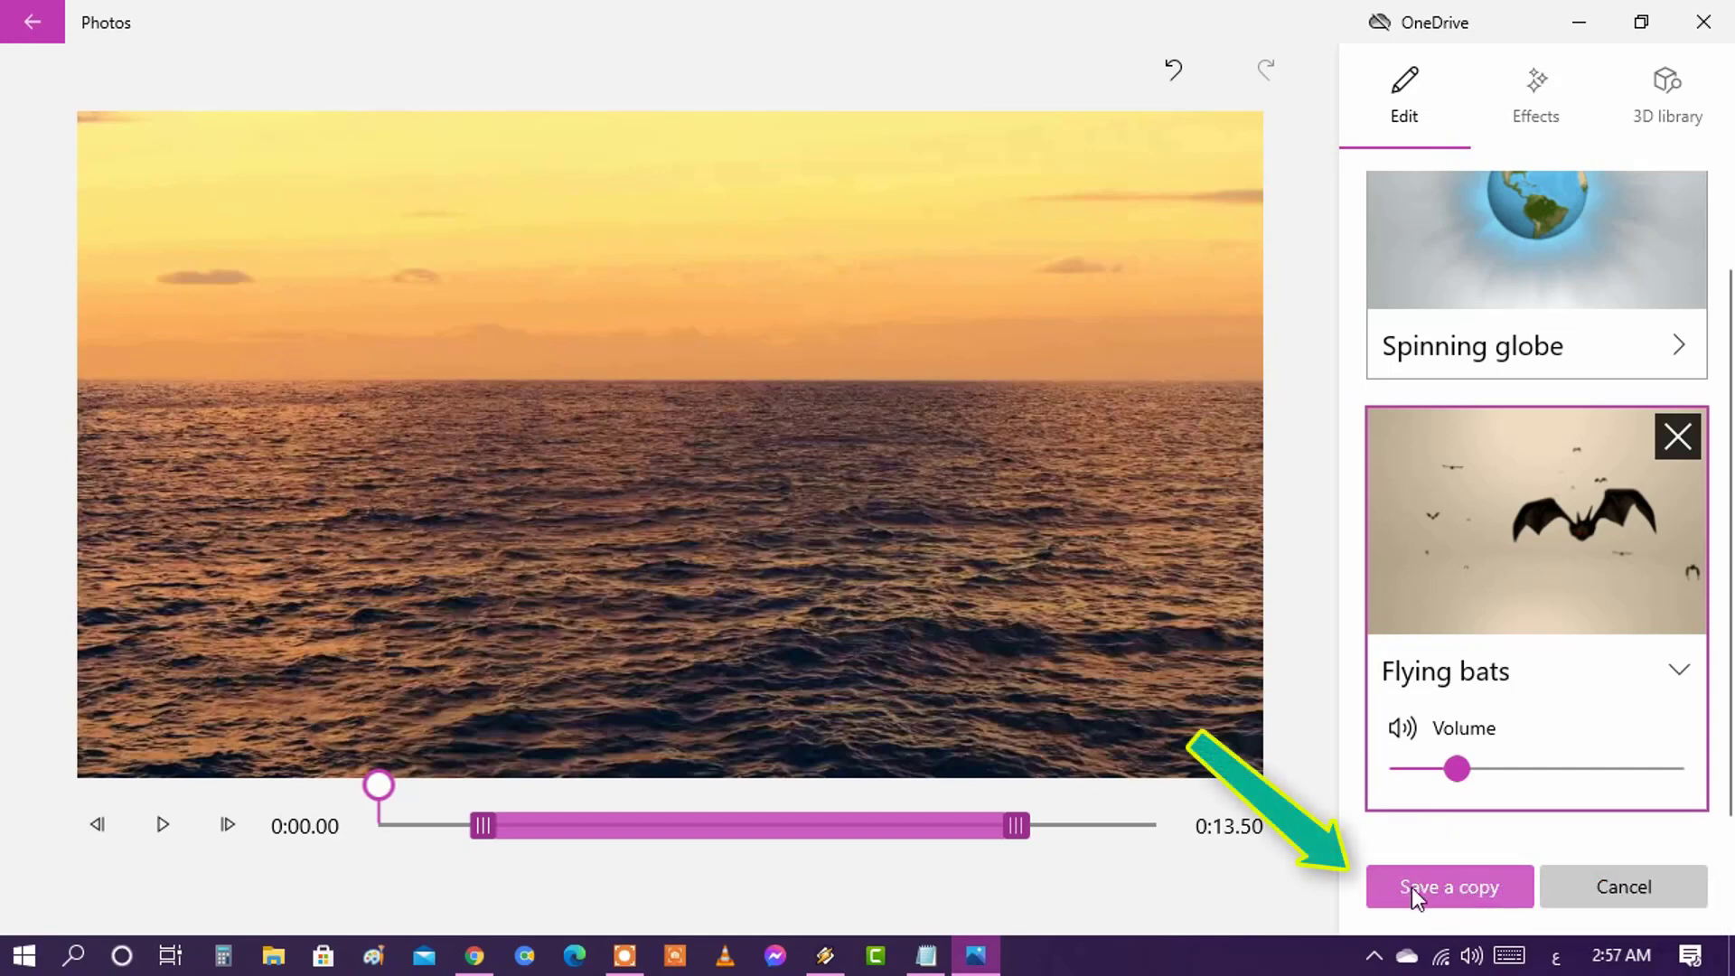
Step: Save a copy of the video with High 1080p quality and export it
click(1472, 891)
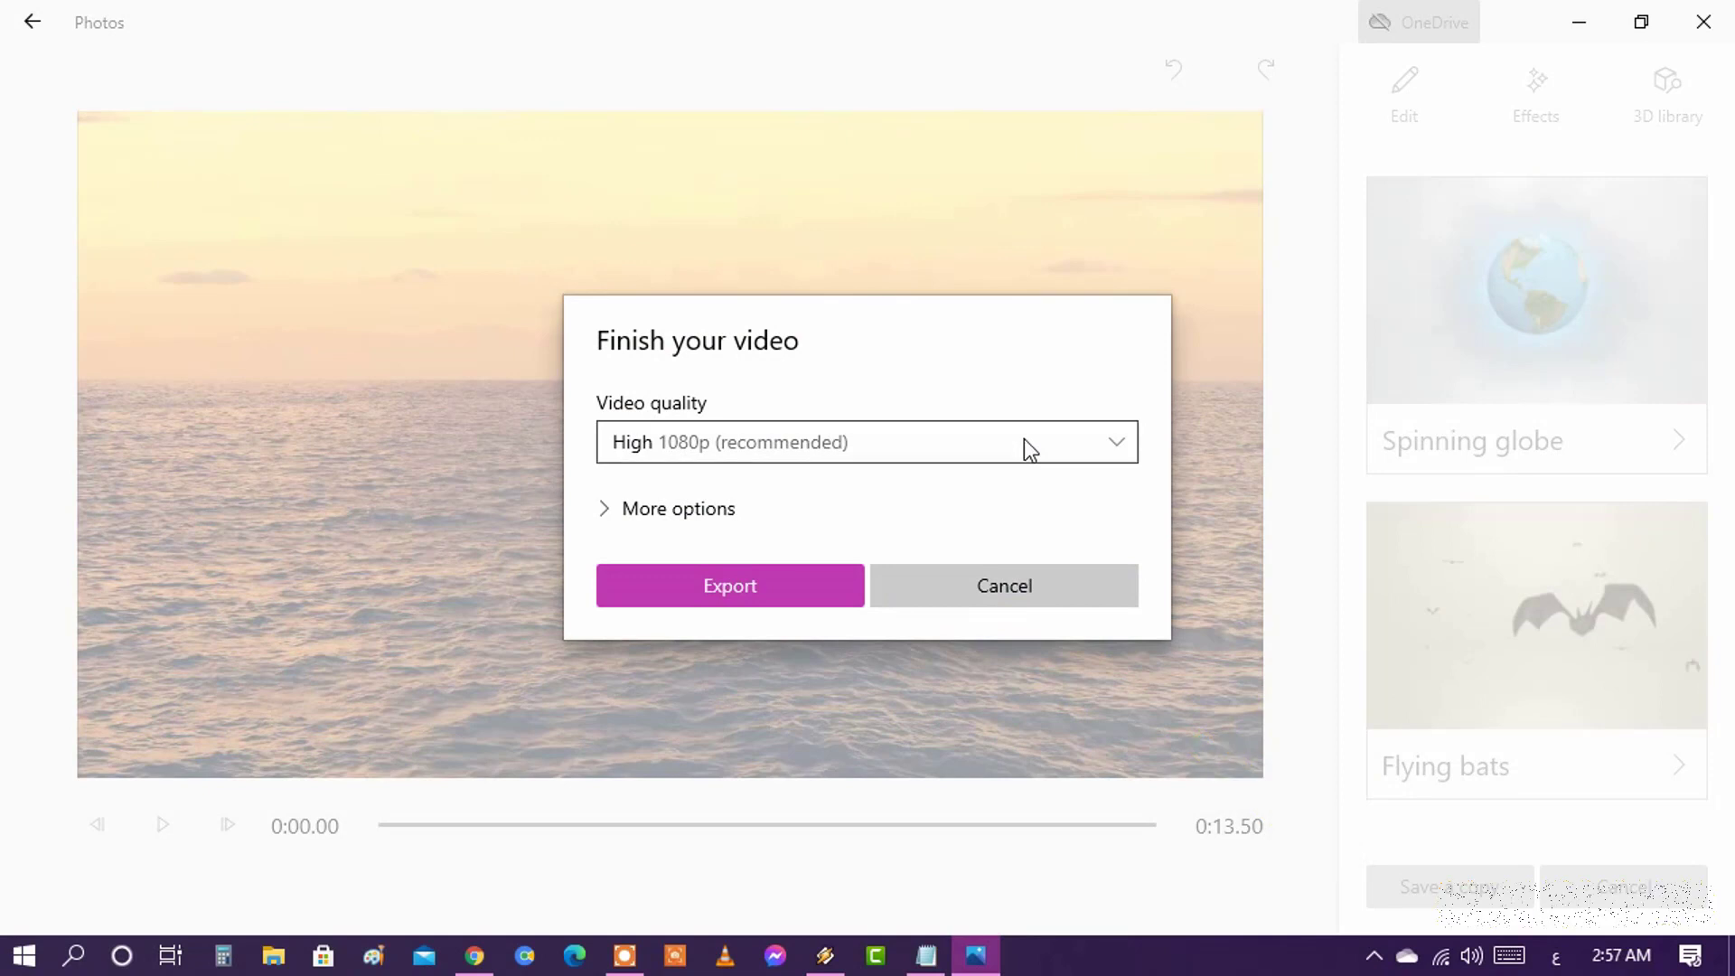
click(1120, 446)
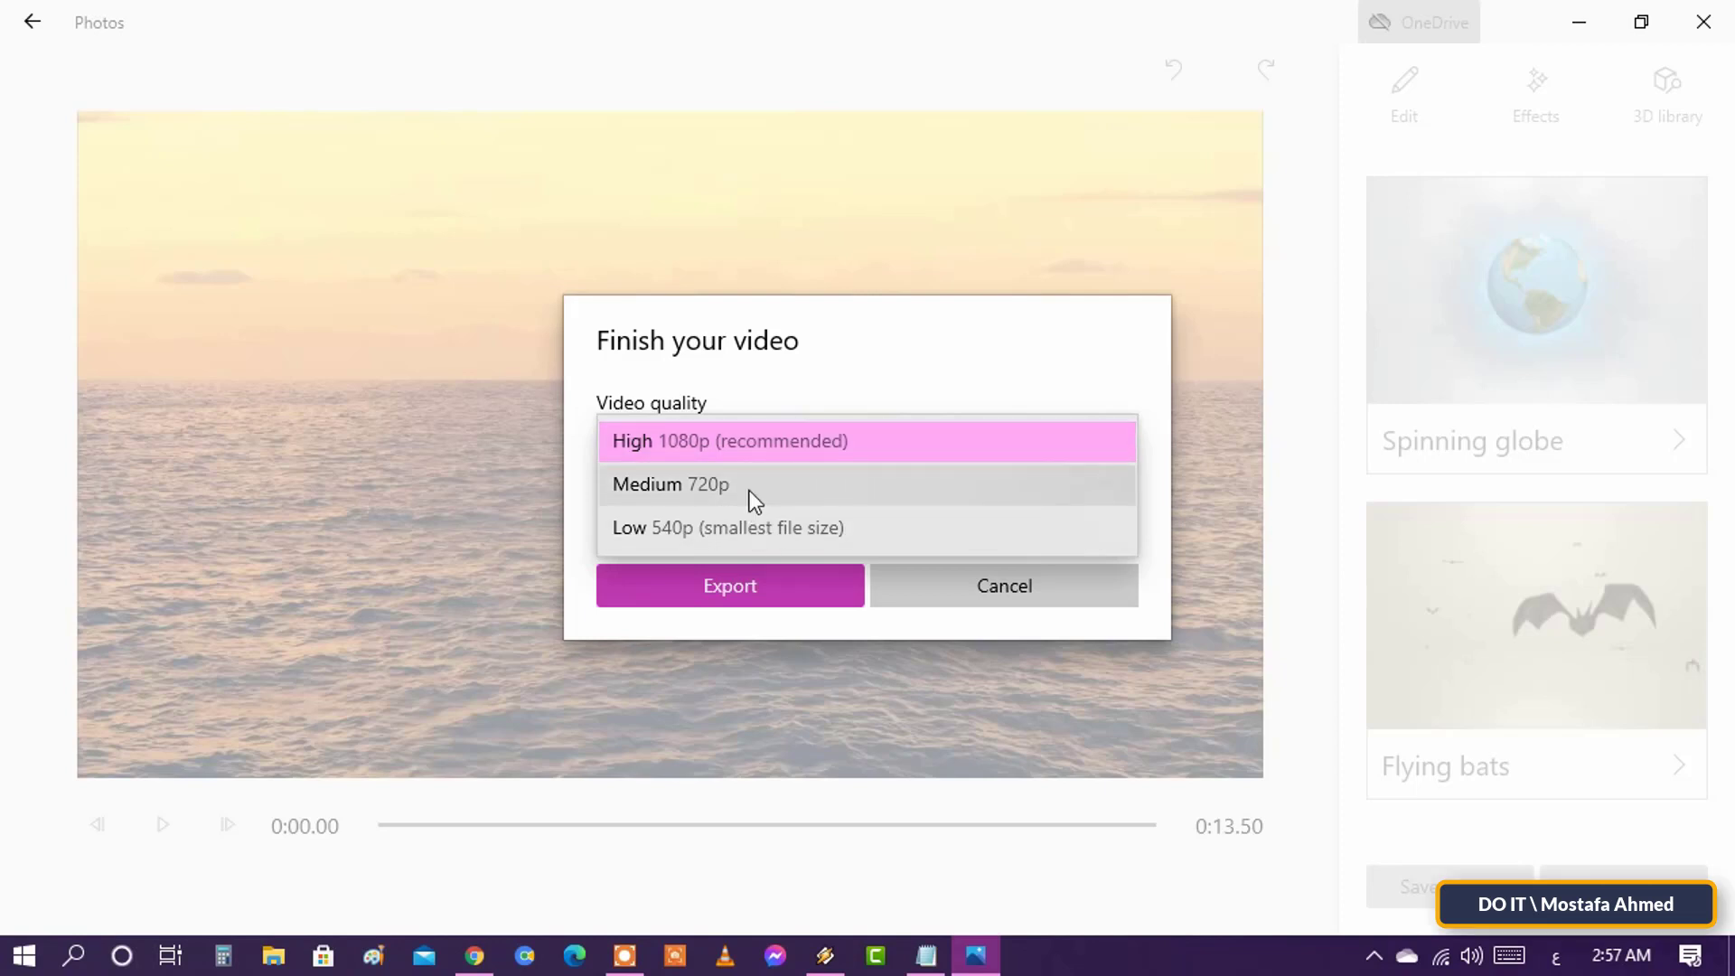
click(793, 451)
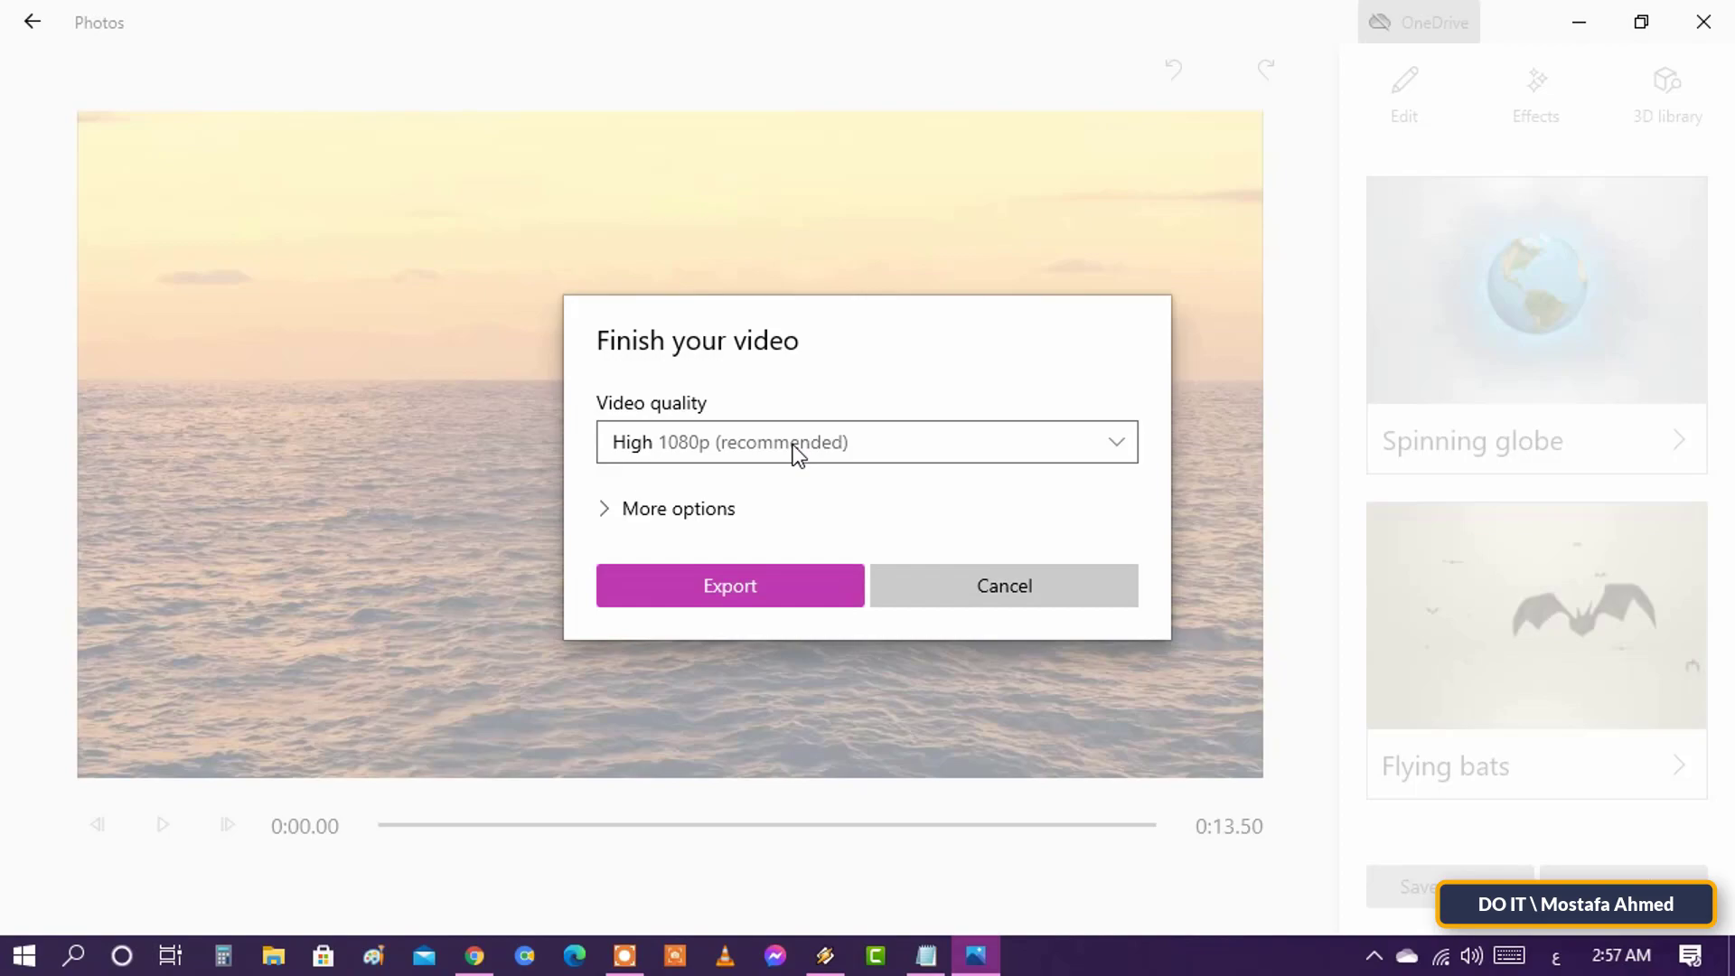
click(784, 587)
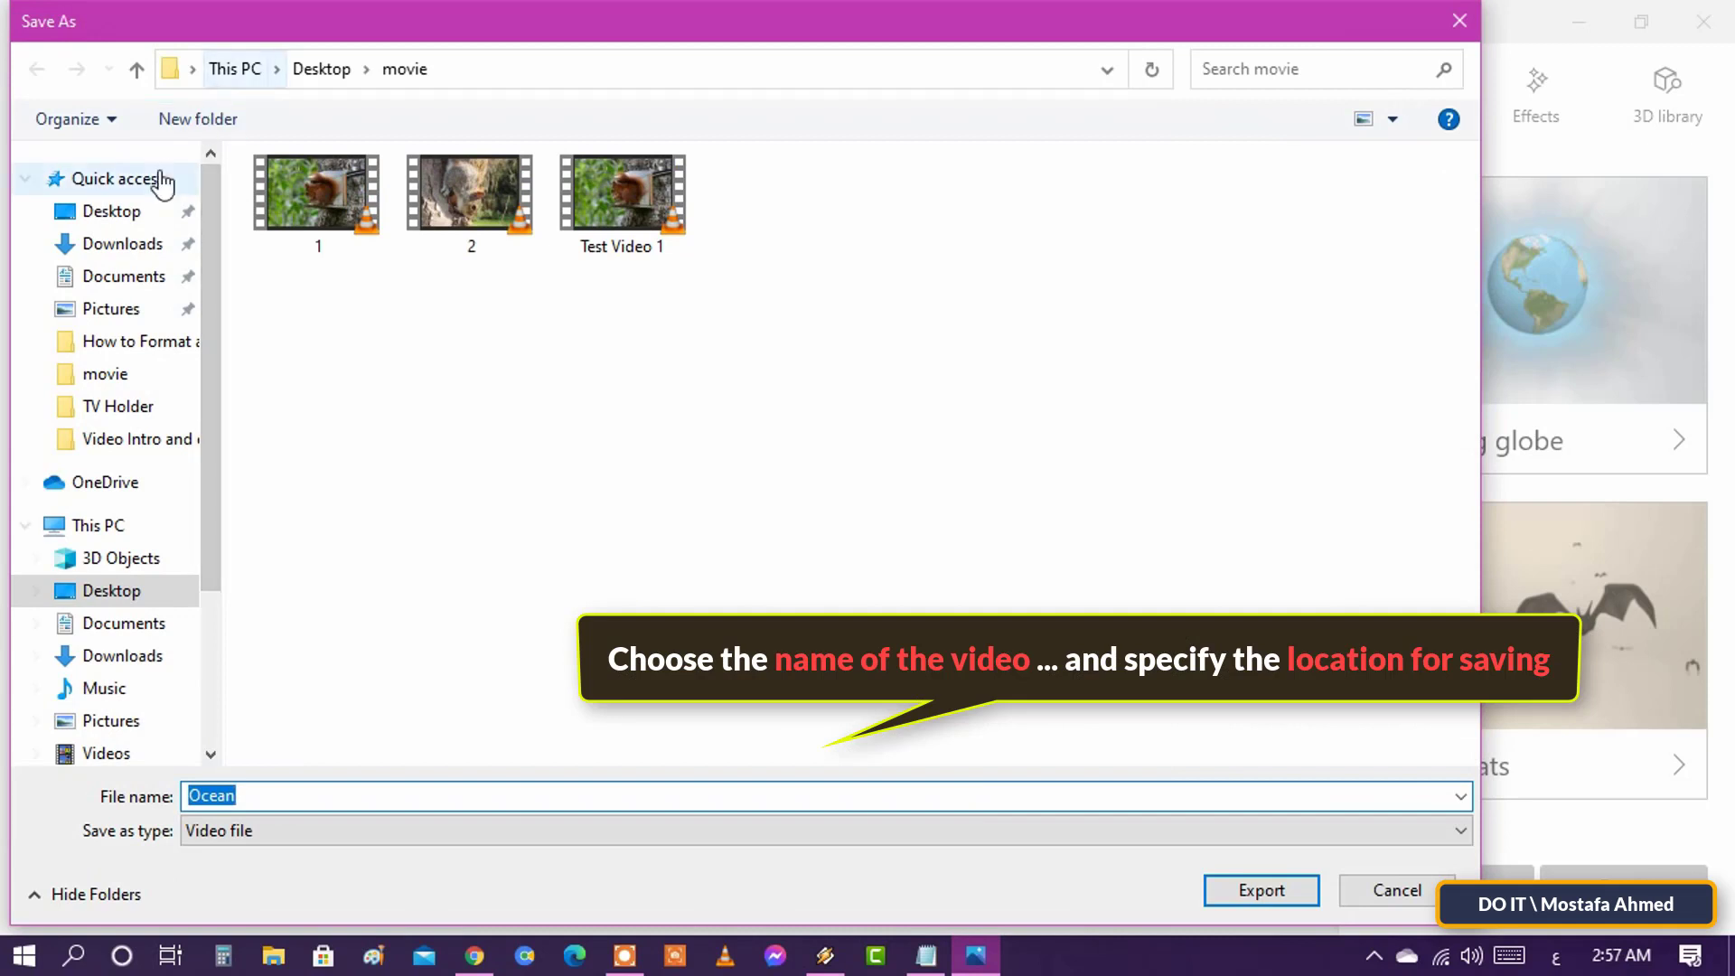
Step: Export the video to the Desktop under the file name 'Ocean test'
drag(205, 246, 204, 176)
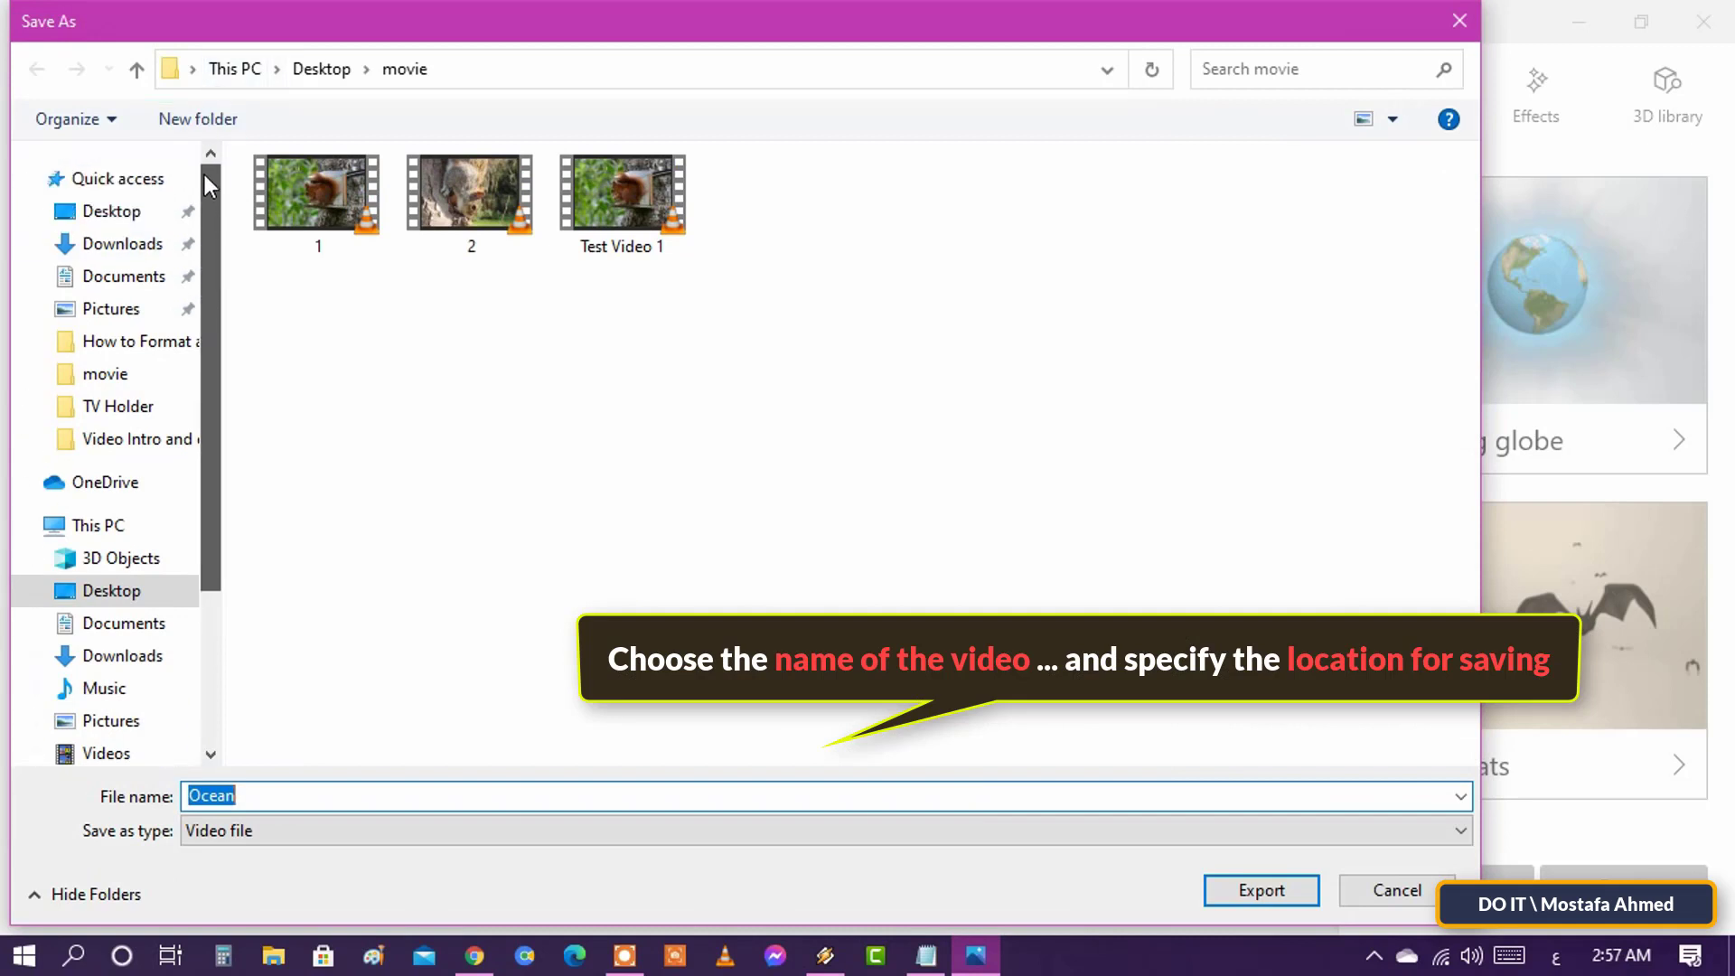
click(131, 215)
click(302, 802)
double_click(302, 802)
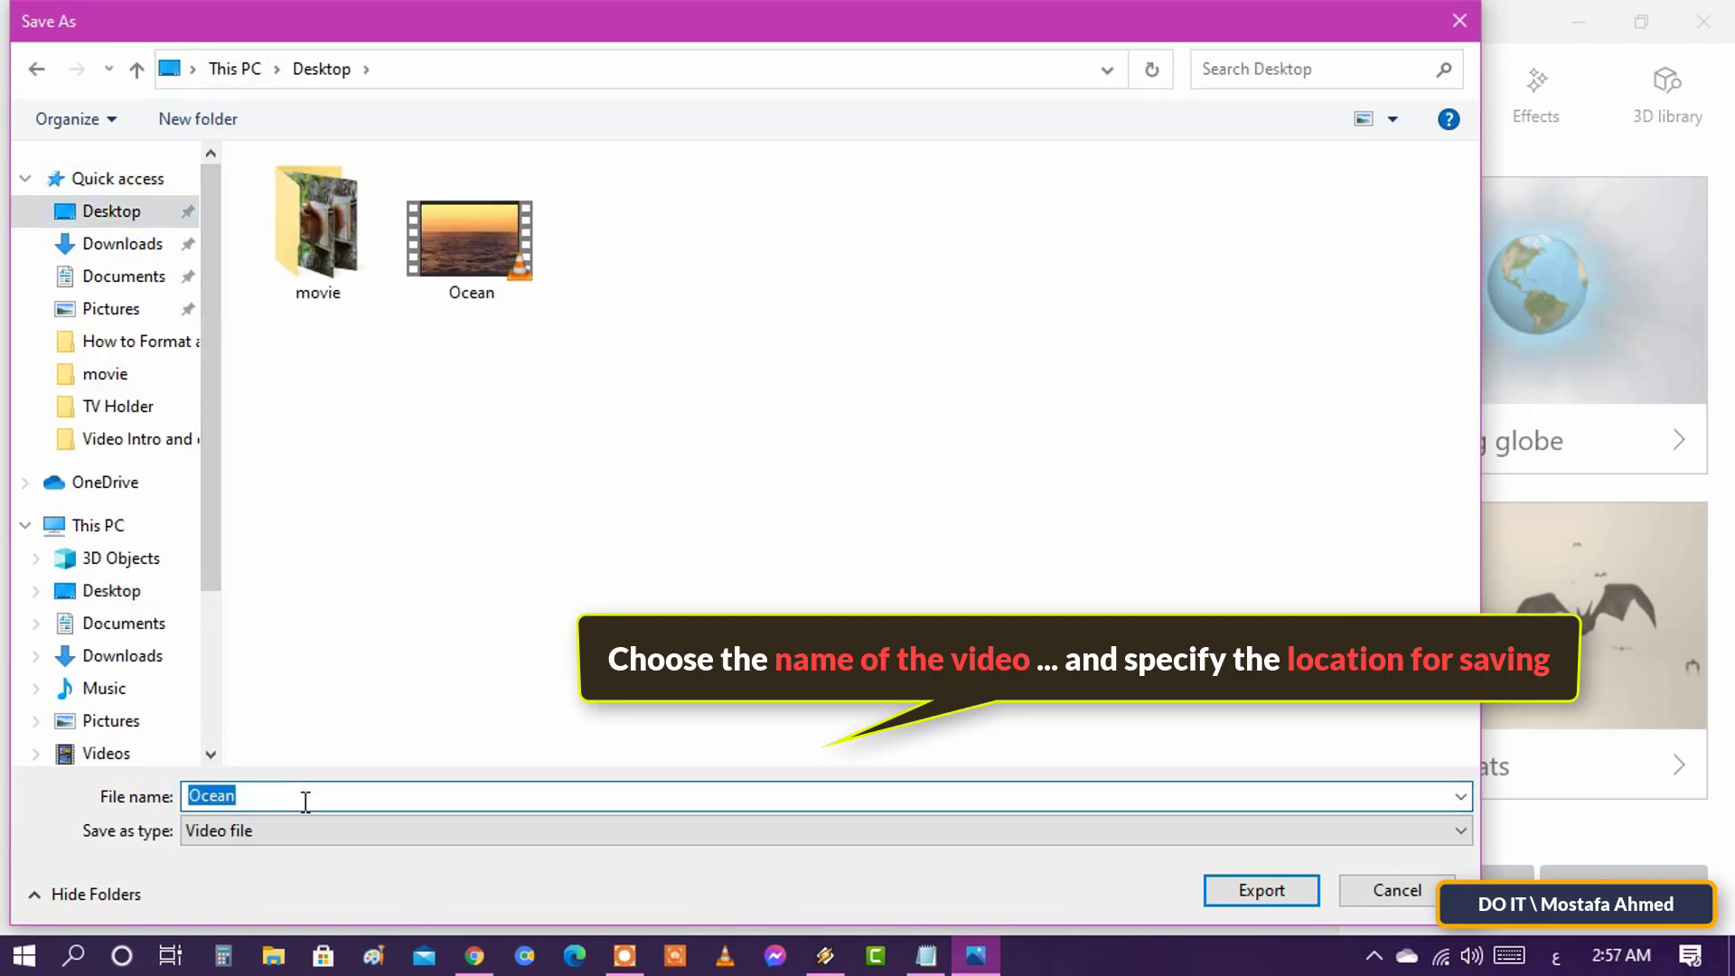
click(305, 801)
text(tes)
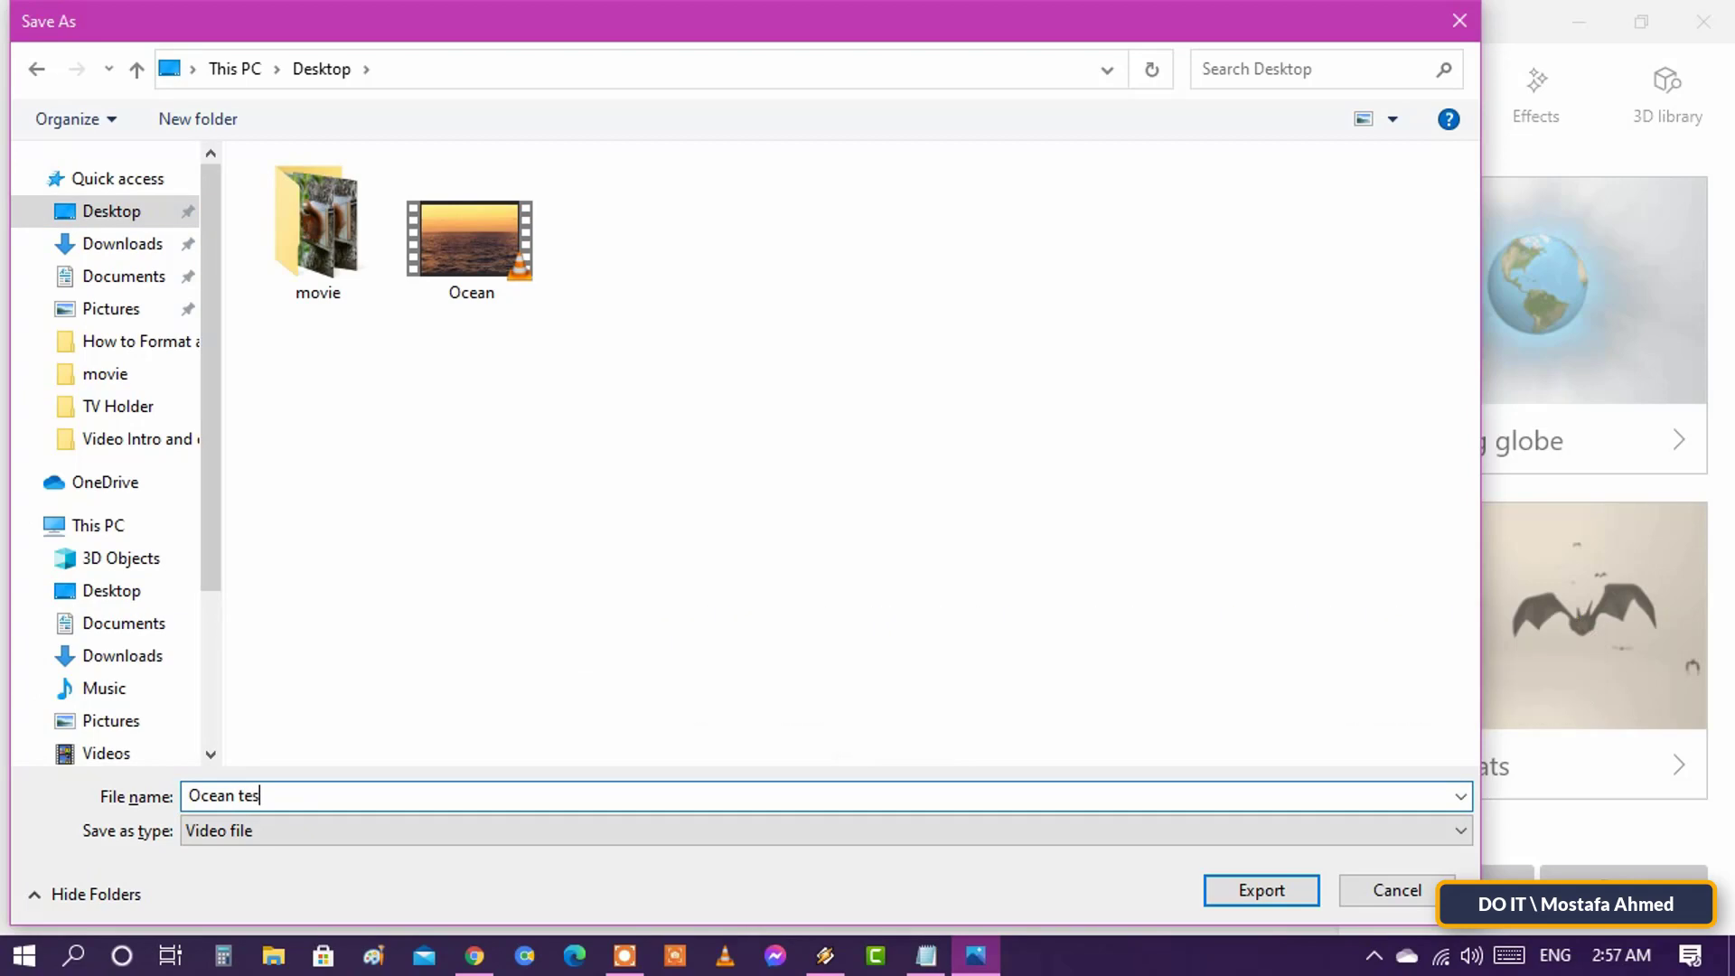
text(t)
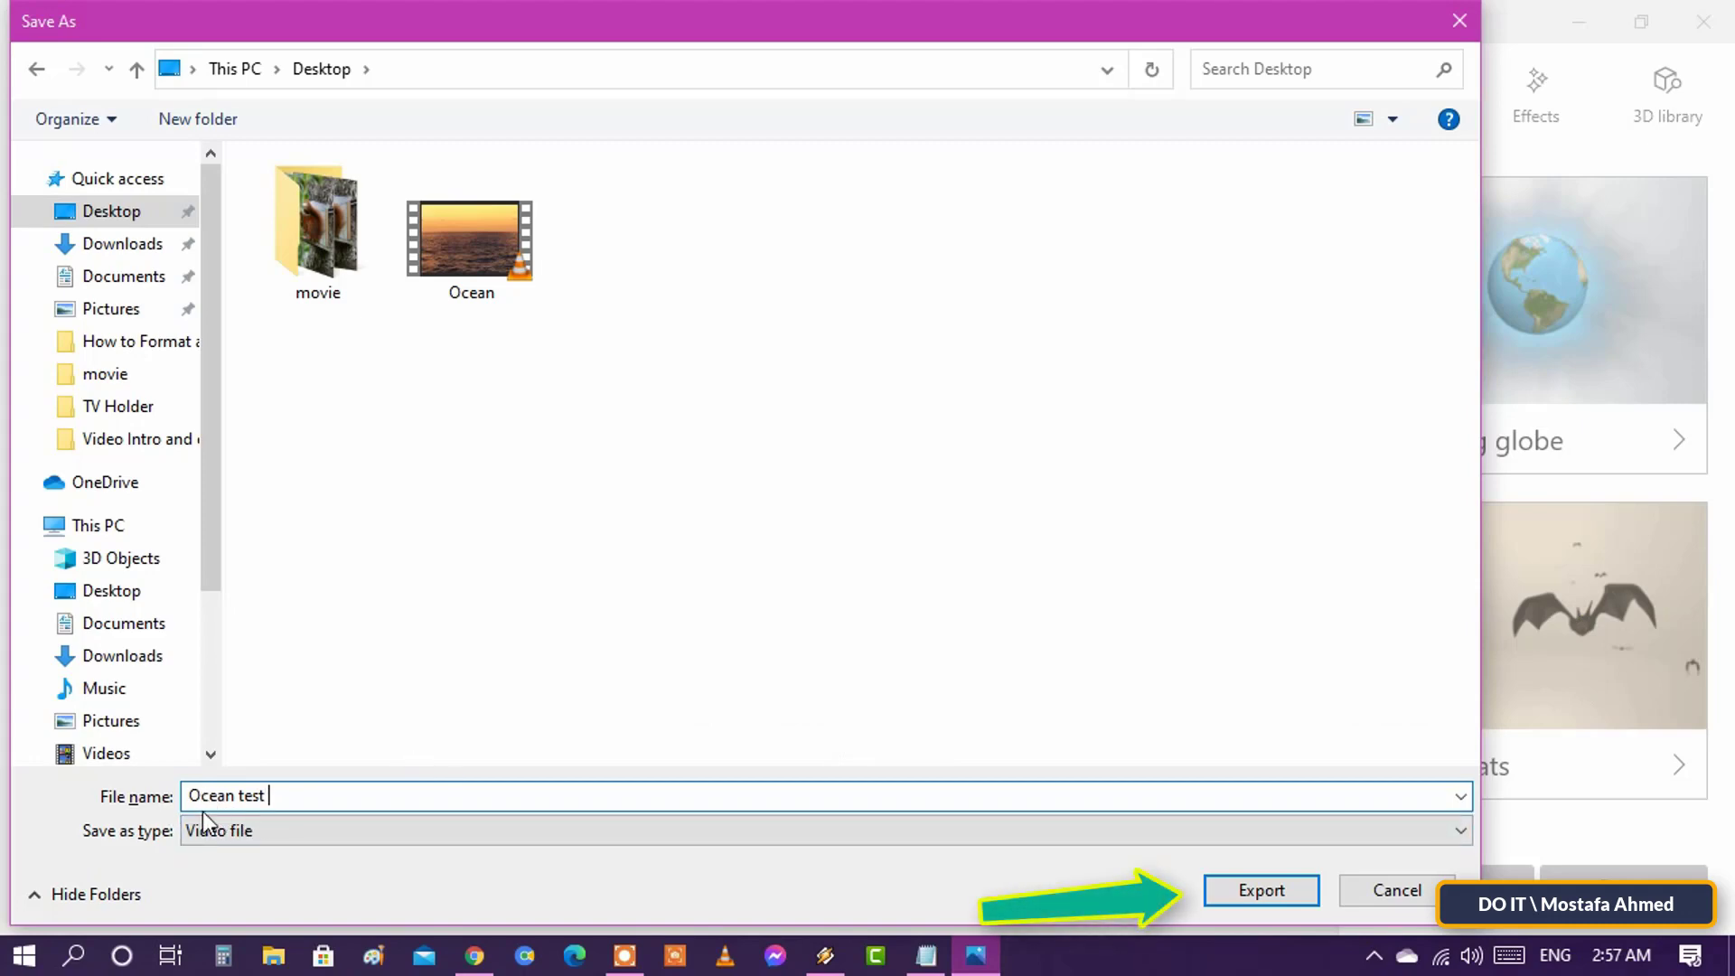
click(1258, 895)
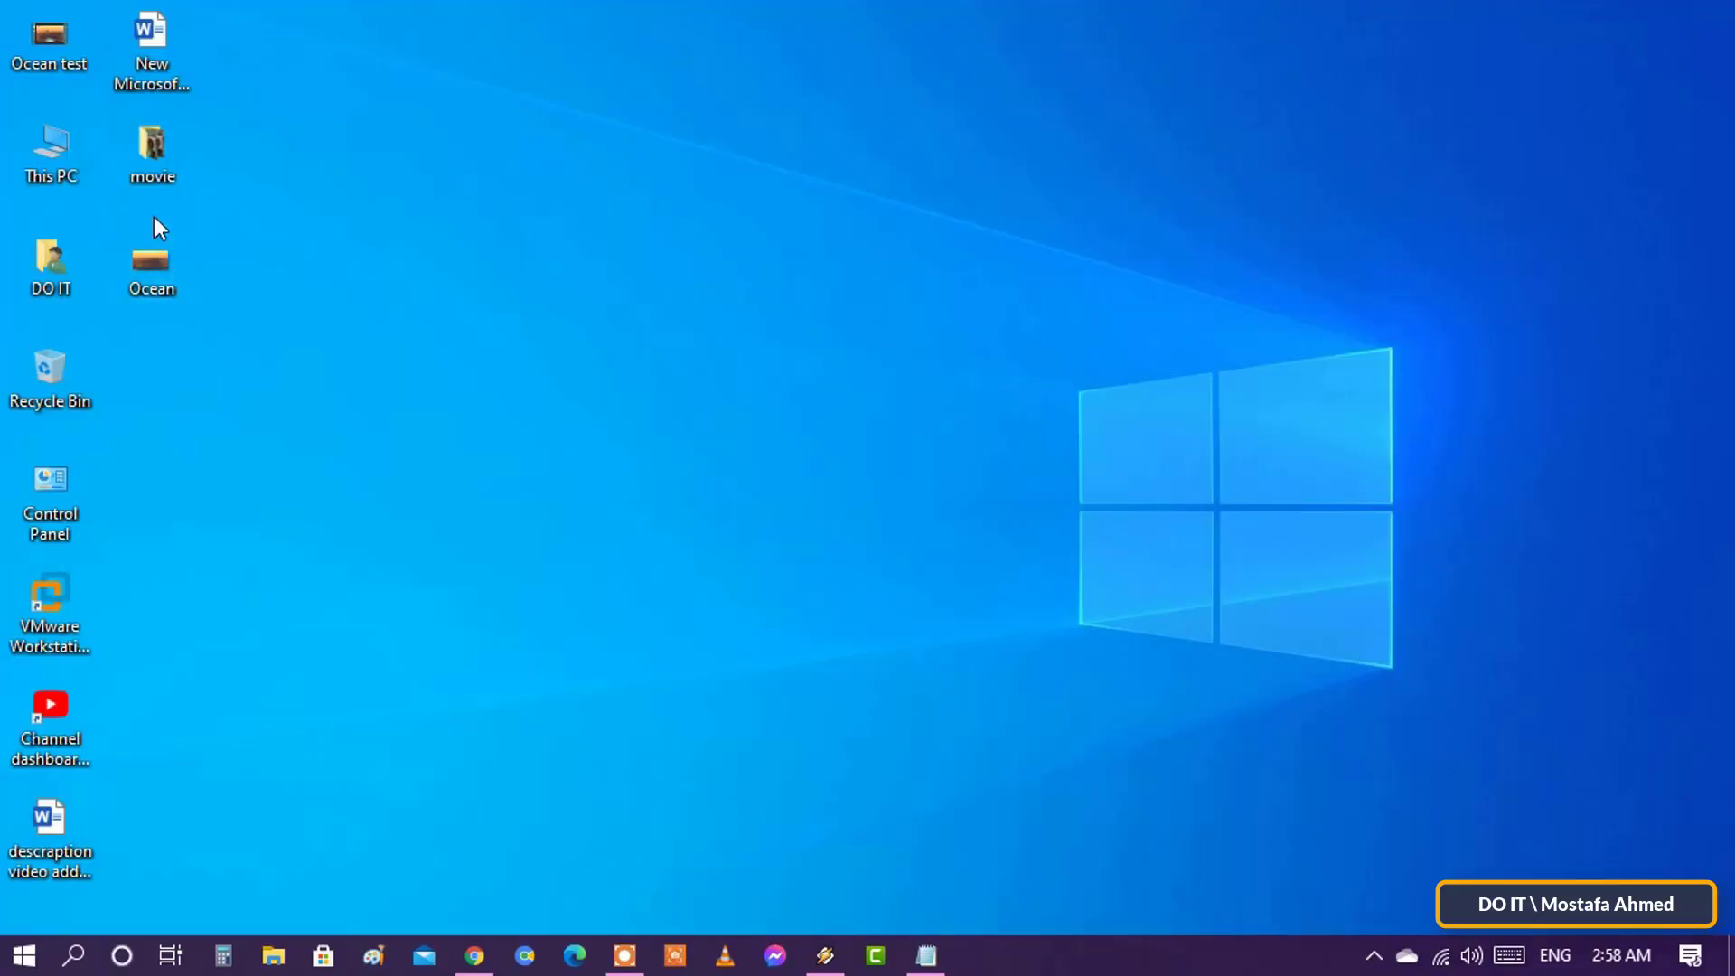
Step: Open the Ocean test video from the desktop in VLC media player
right_click(47, 45)
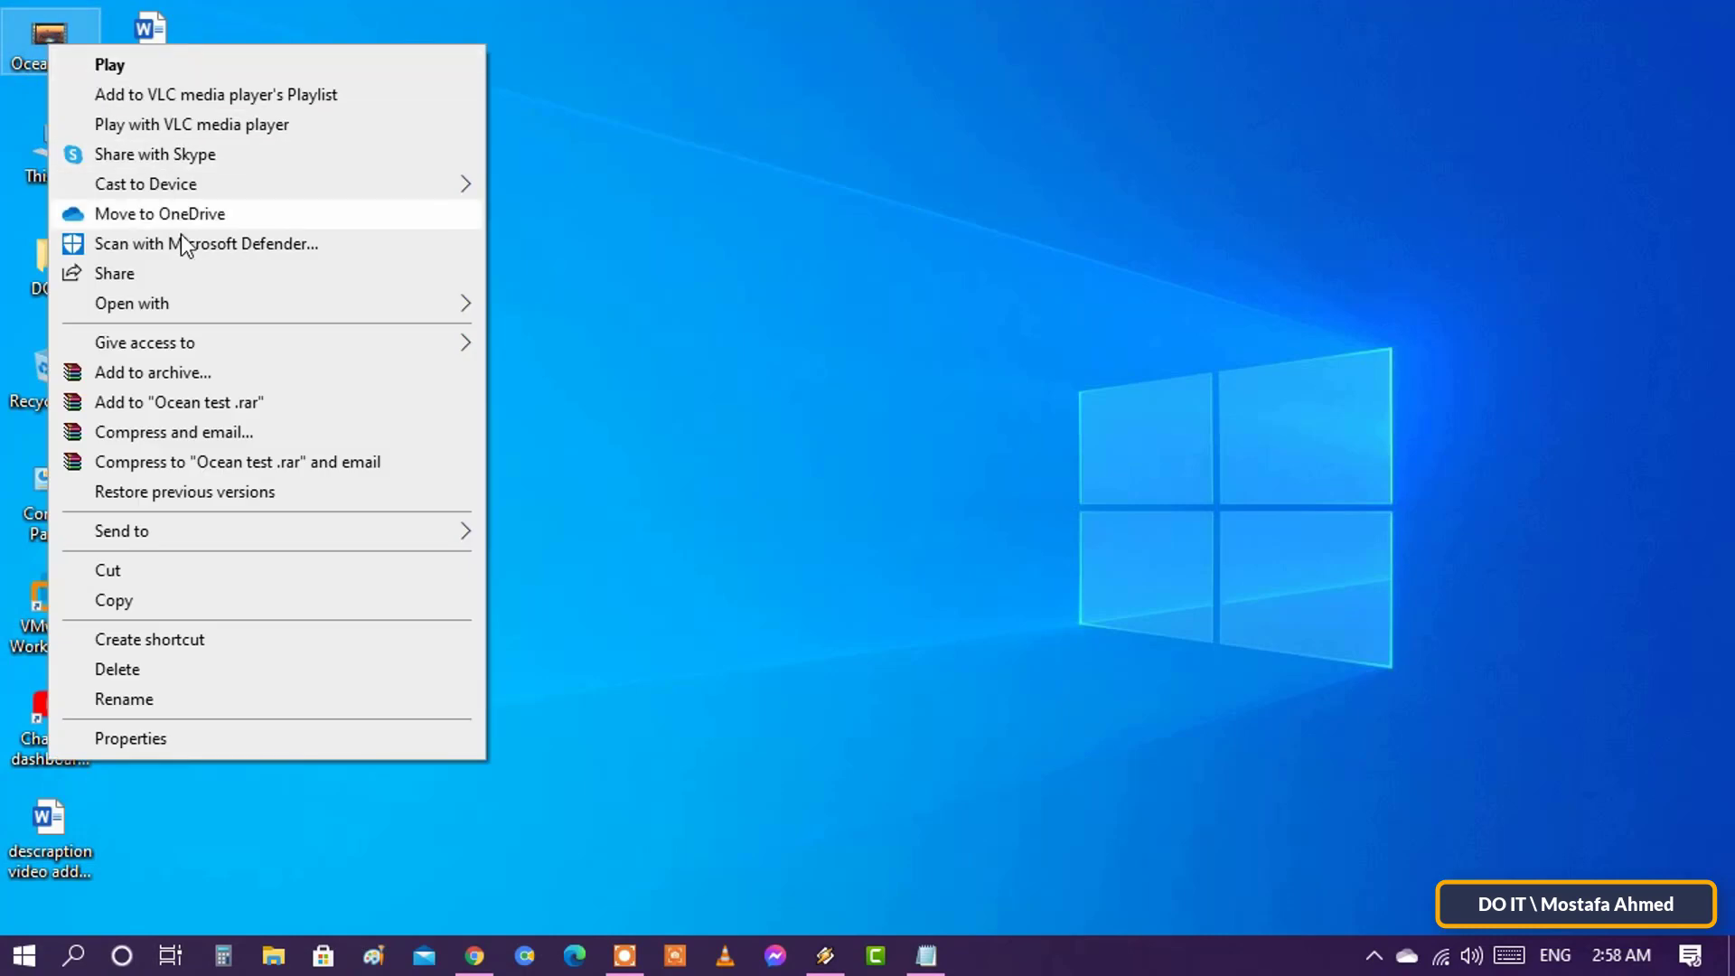
mouse_move(181, 300)
click(578, 365)
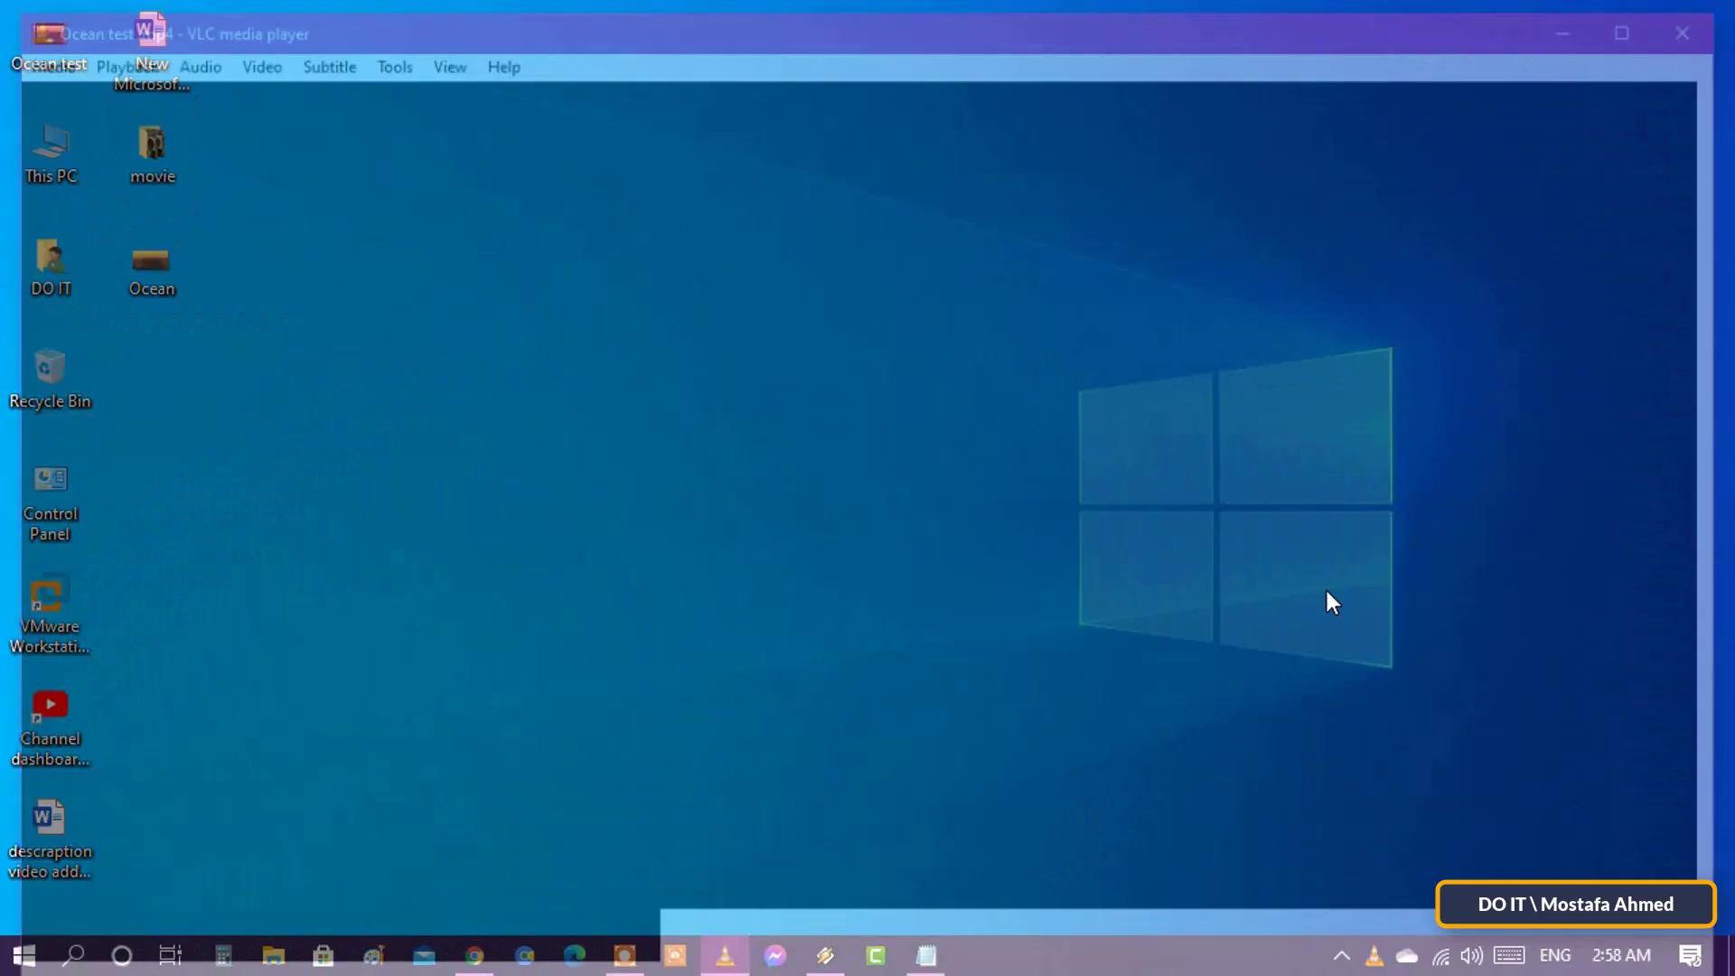